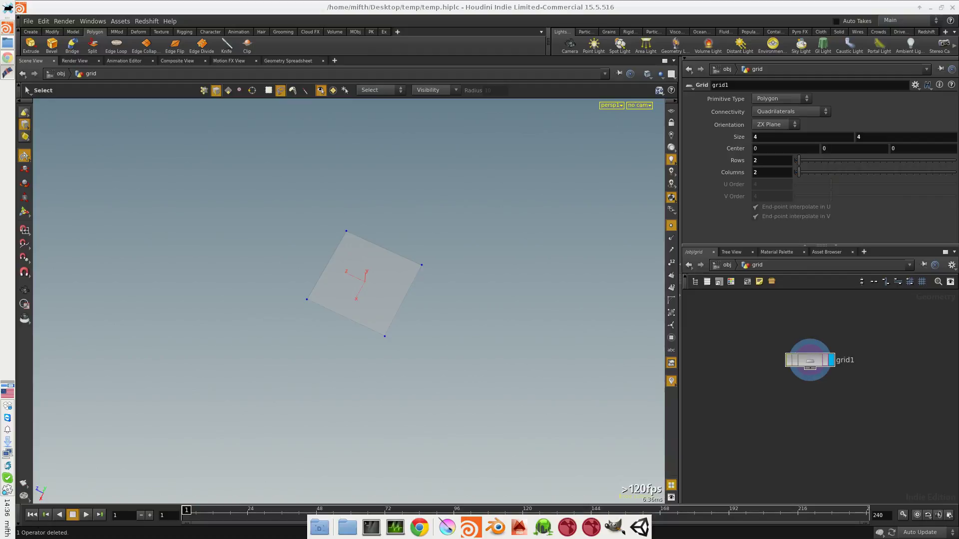
Step: Divide all four grid border edges into 7 divisions
double_click(401, 303)
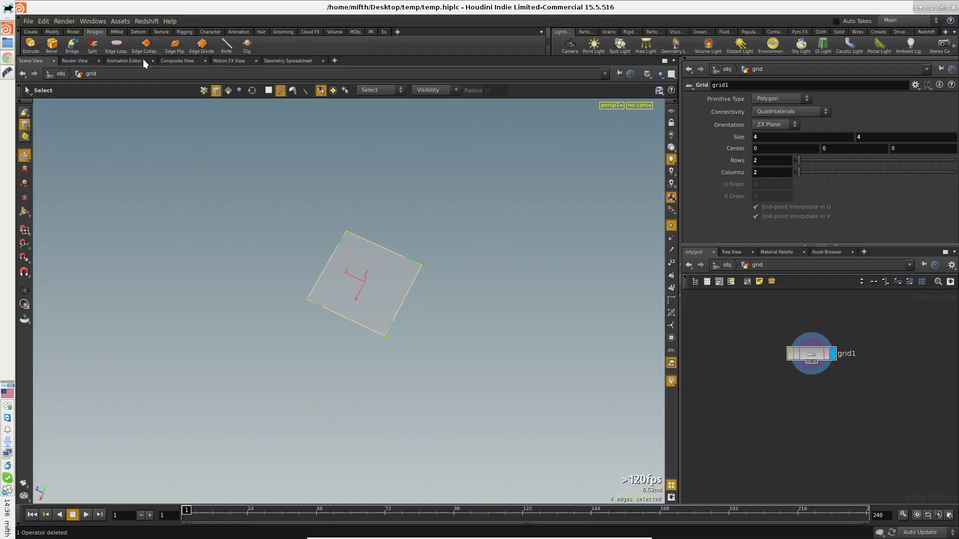
click(202, 45)
scroll(400, 282, up, 3)
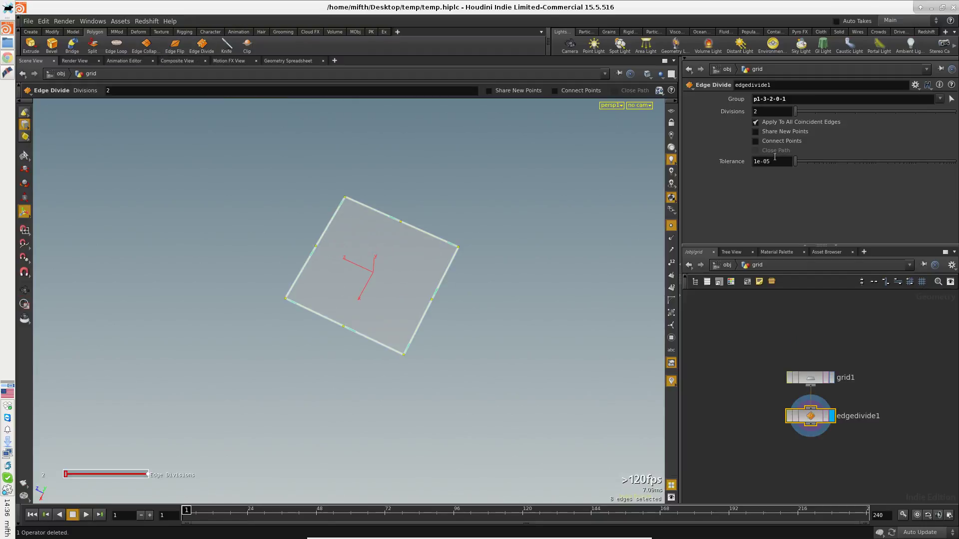
drag(796, 111, 895, 111)
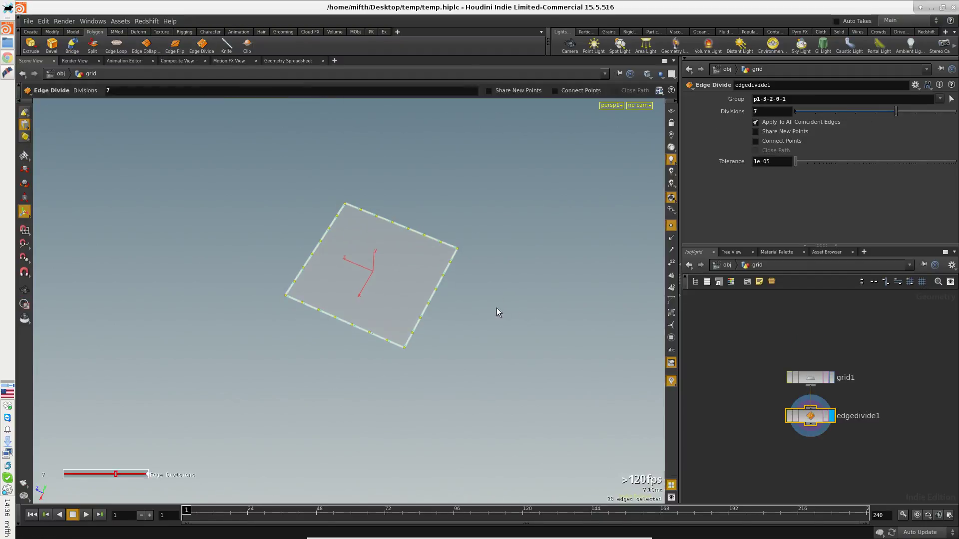
key(Escape)
Step: Divide the bottom border edges again with 8 divisions
drag(382, 388, 515, 345)
key(s)
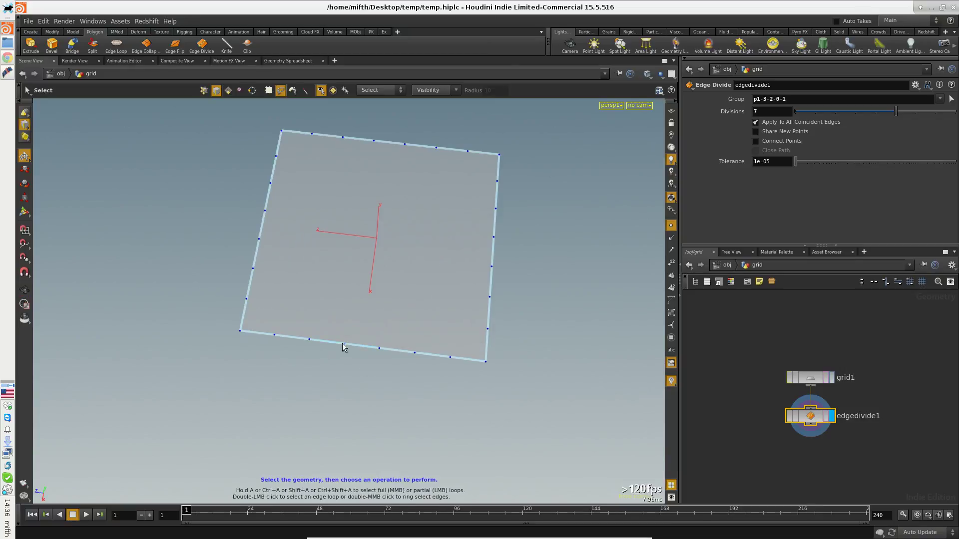
click(343, 344)
click(439, 359)
alt+drag(439, 358, 525, 299)
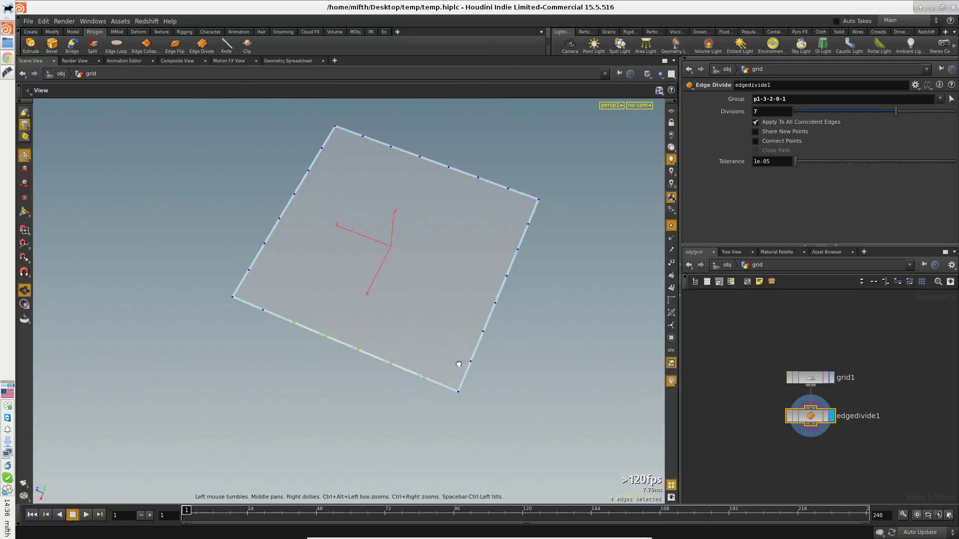
click(202, 45)
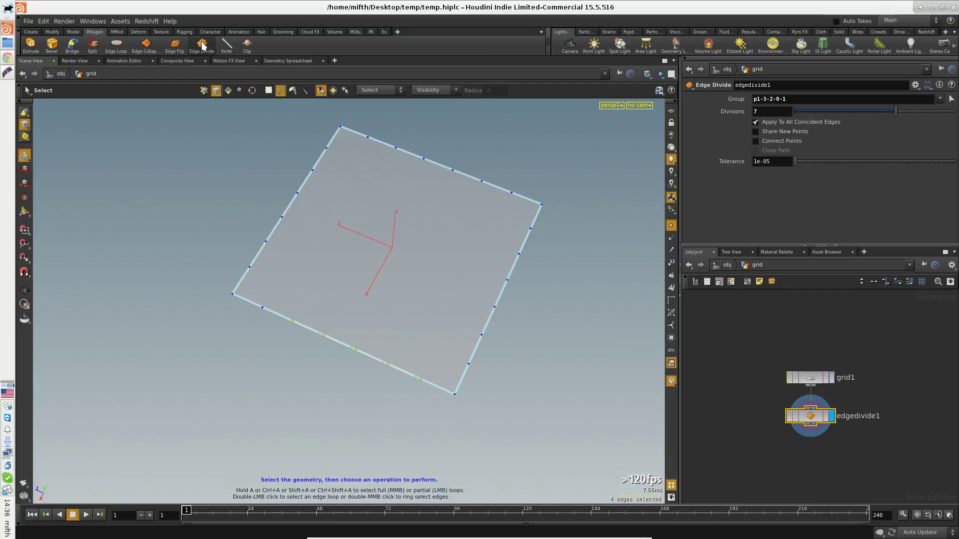
key(Return)
drag(796, 111, 915, 111)
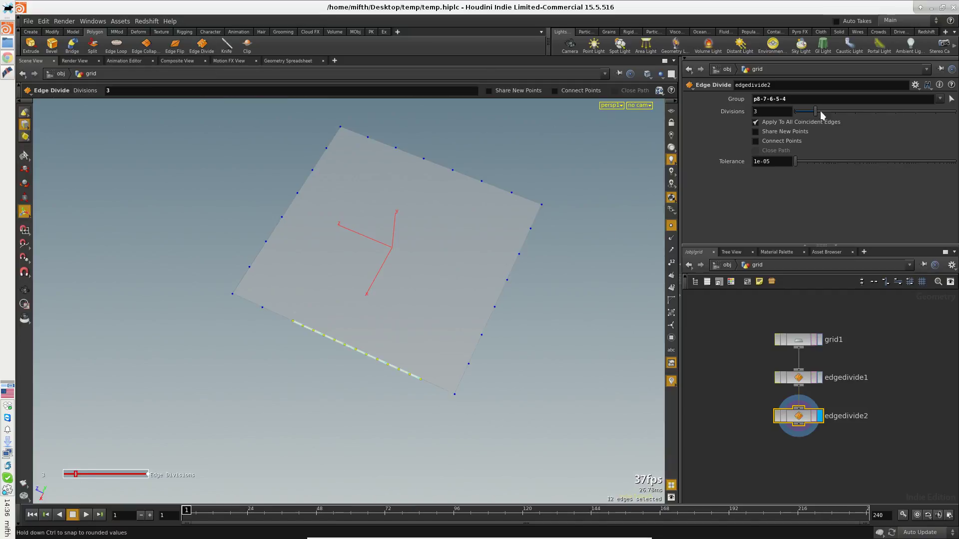
key(Escape)
alt+drag(408, 385, 438, 400)
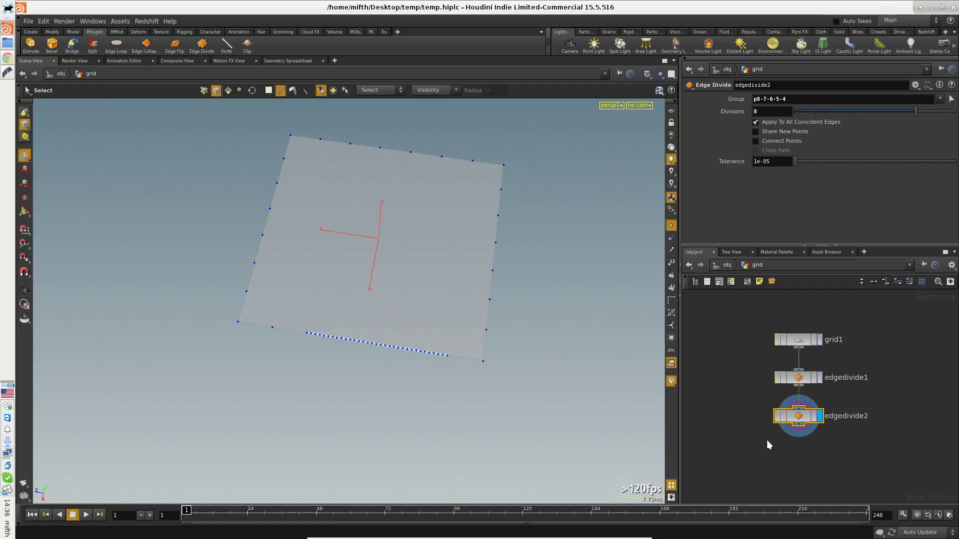
key(Tab)
Step: Add a Make Arc node wired from edgedivide2 and set it as the displayed node
text(arc)
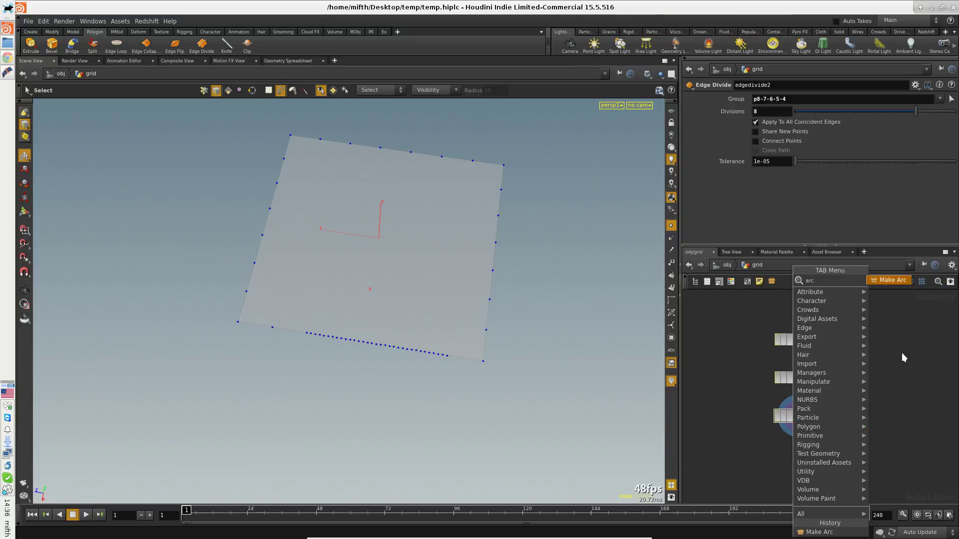
click(894, 281)
click(795, 465)
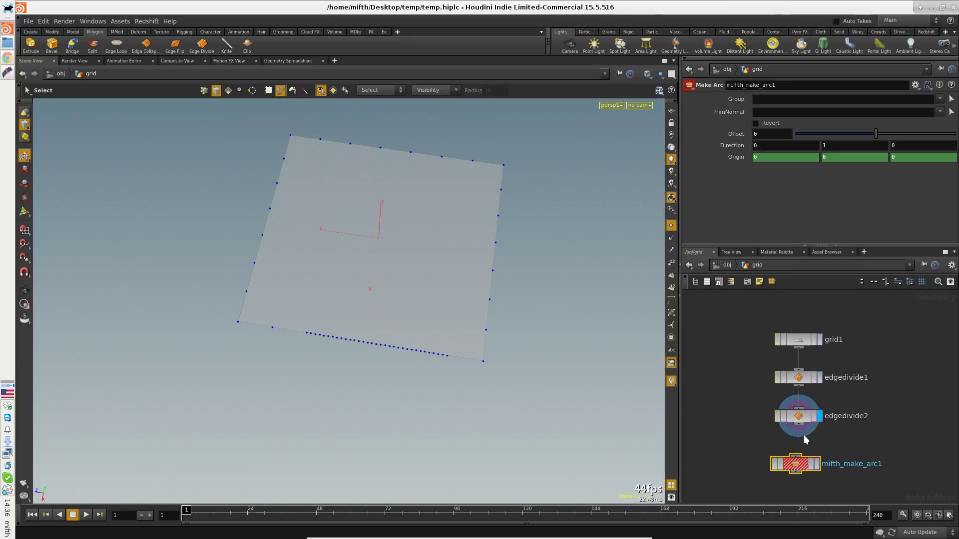
drag(797, 454, 798, 426)
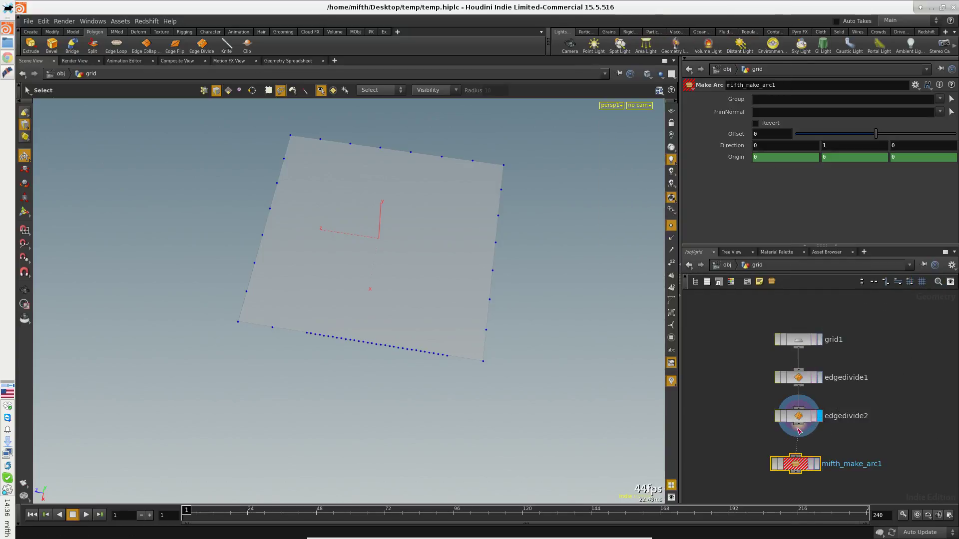
click(818, 464)
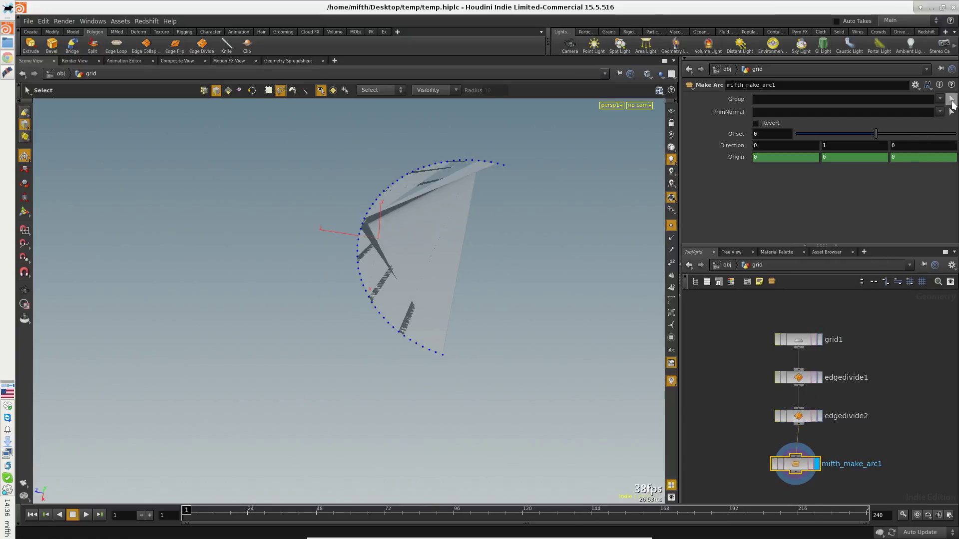
Step: Set the Make Arc group to the bottom edge points, cutting a semicircular notch
click(951, 99)
click(446, 355)
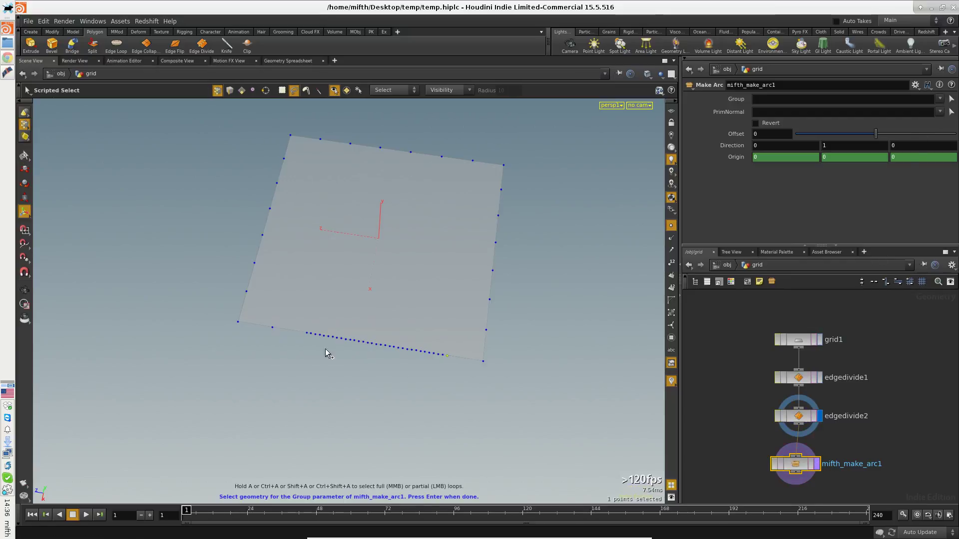
click(307, 335)
key(Return)
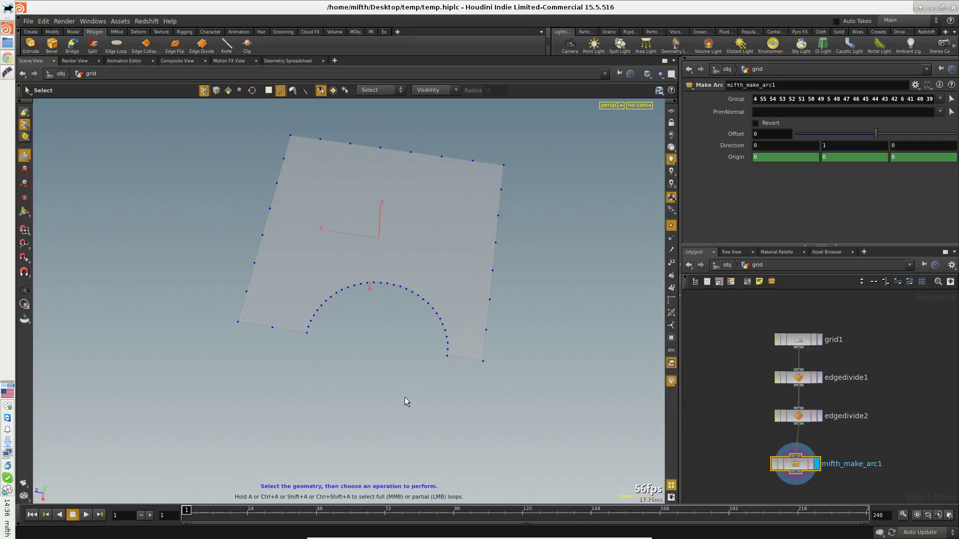
drag(404, 397, 304, 339)
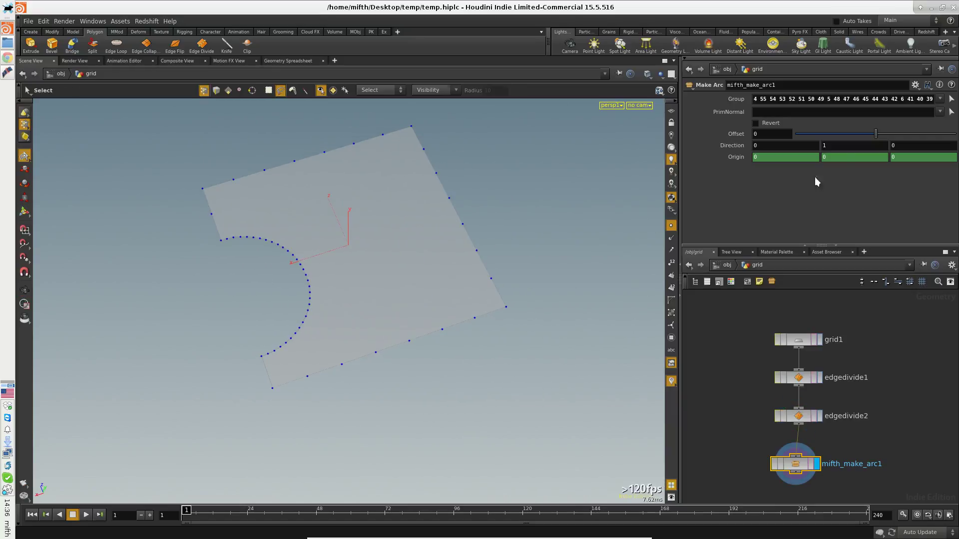
key(3)
click(493, 313)
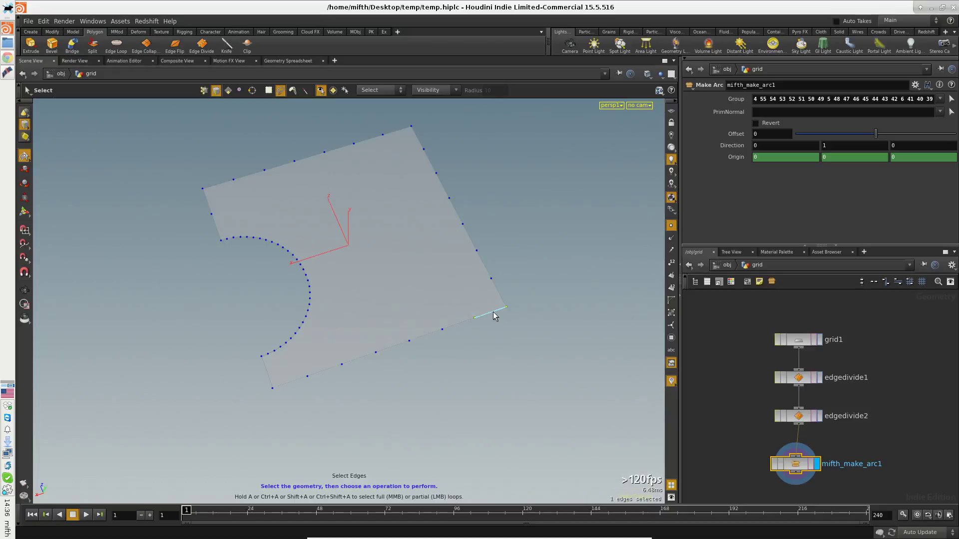
Step: Divide the selected bottom border edges again, creating edgedivide3
click(394, 353)
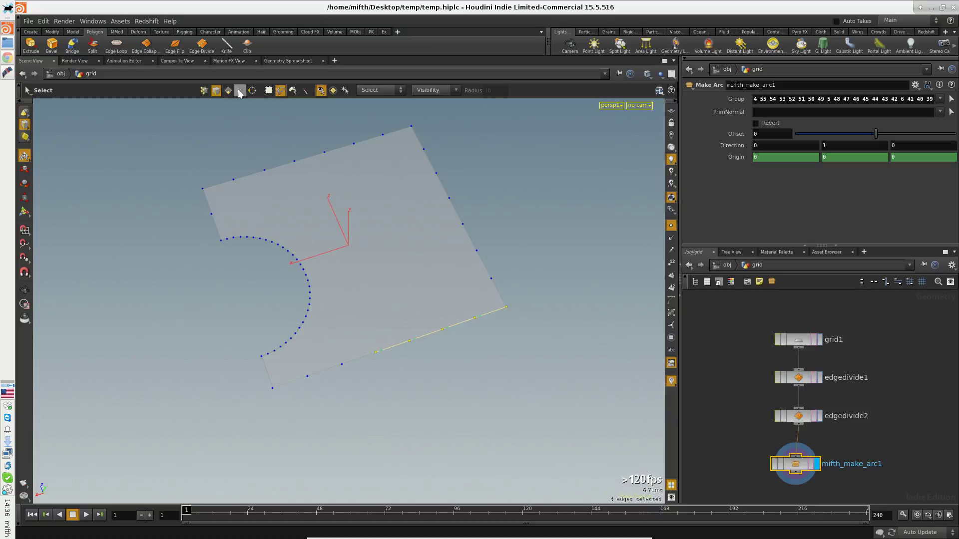
click(205, 47)
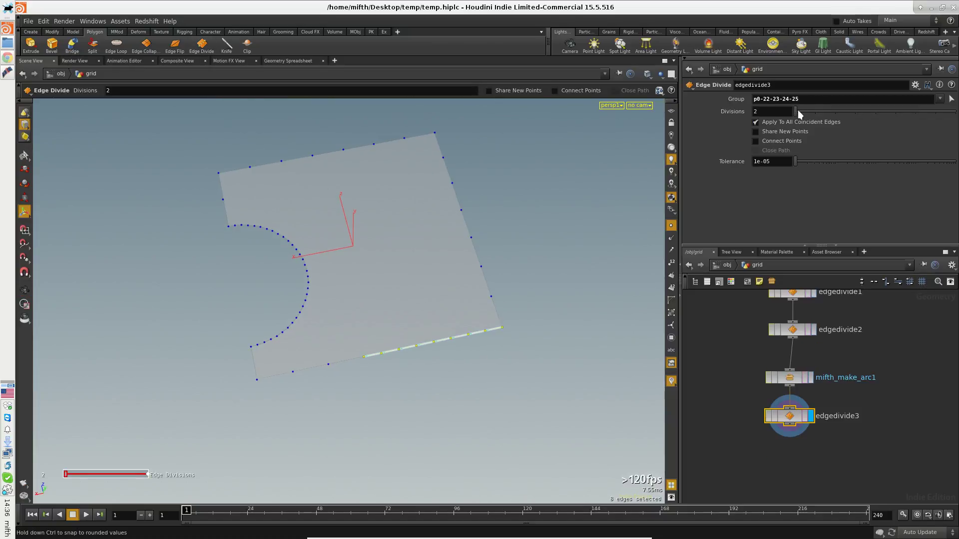
drag(798, 110, 819, 110)
key(s)
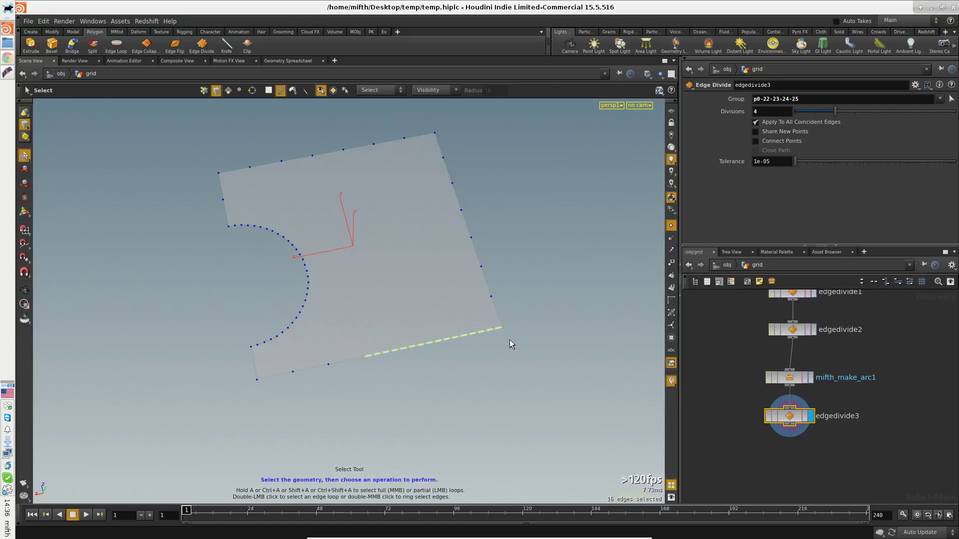
key(1)
Step: Add a second Make Arc below edgedivide3, grouped on the bottom edge points
key(Tab)
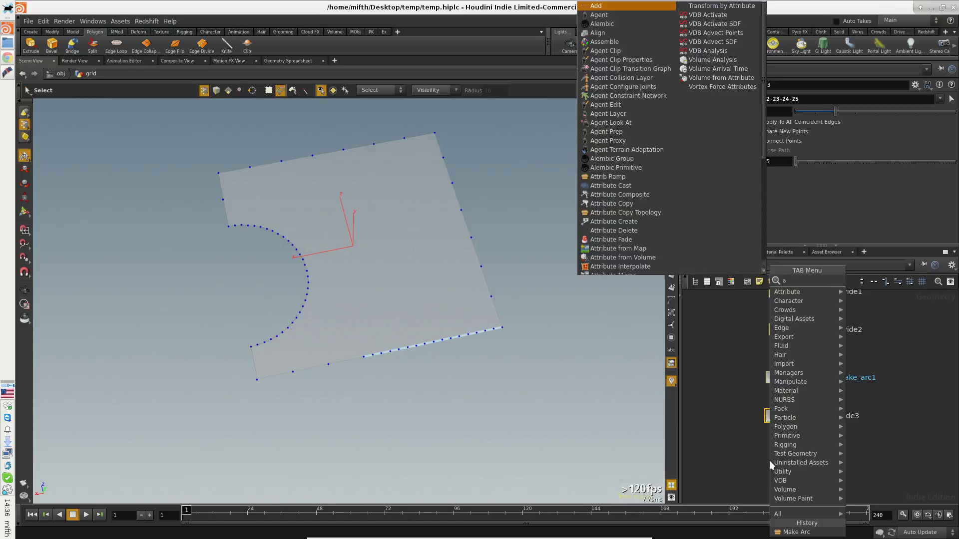
click(879, 280)
click(794, 441)
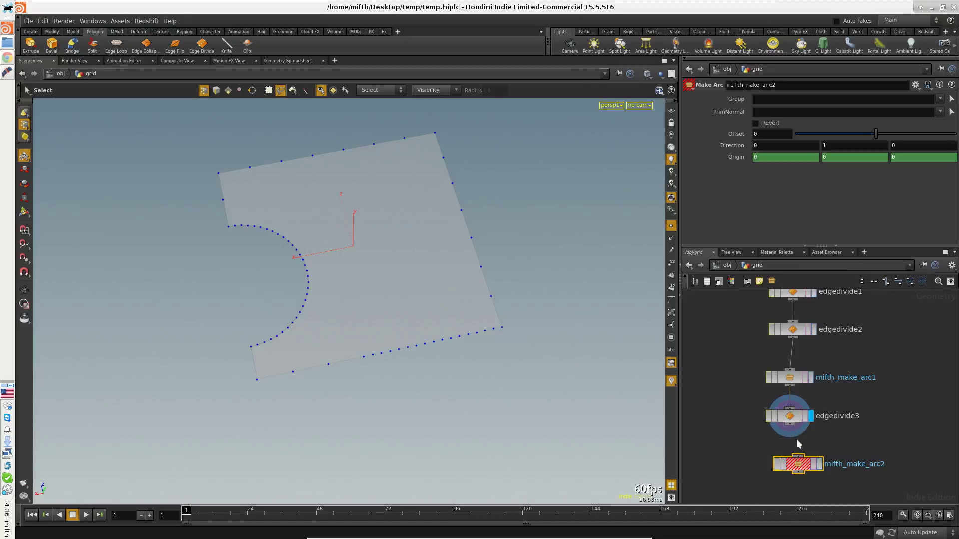
click(819, 464)
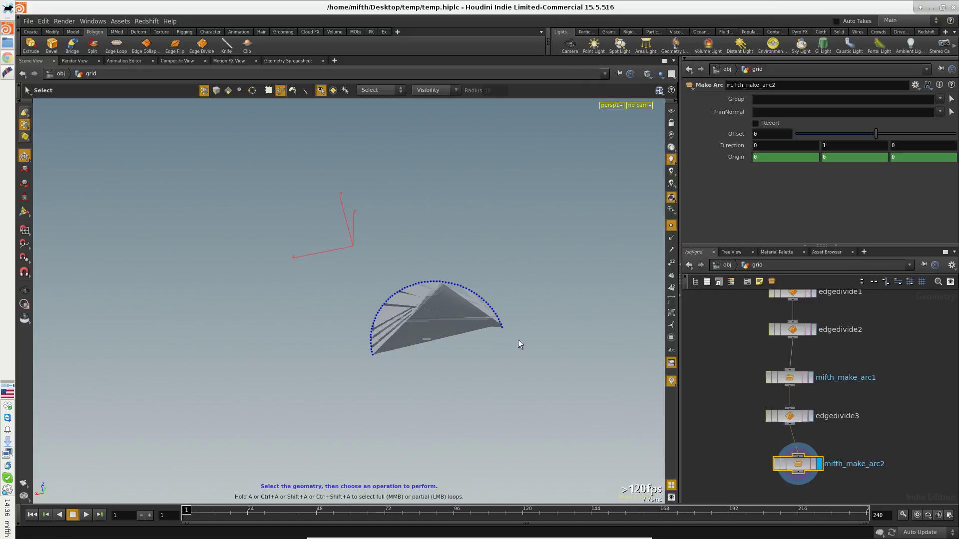
click(950, 99)
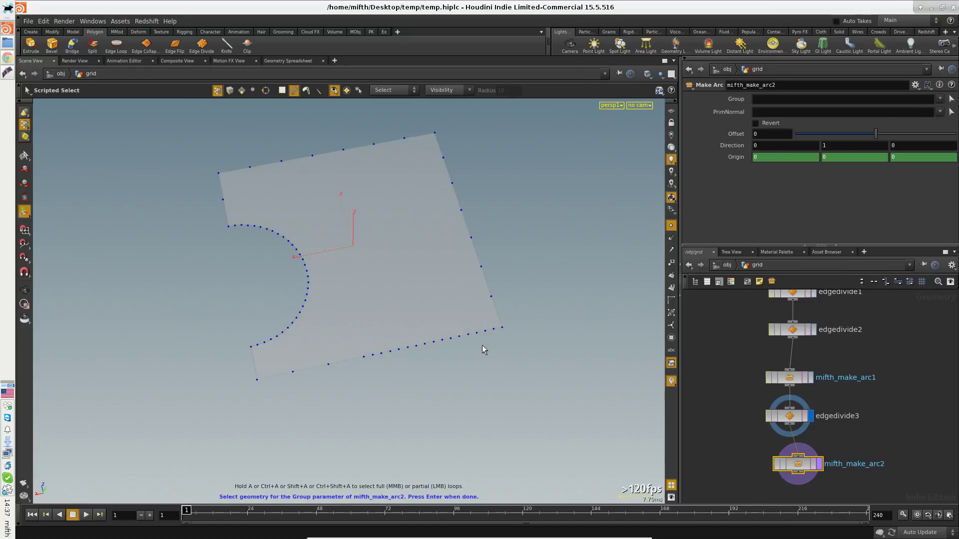
click(502, 329)
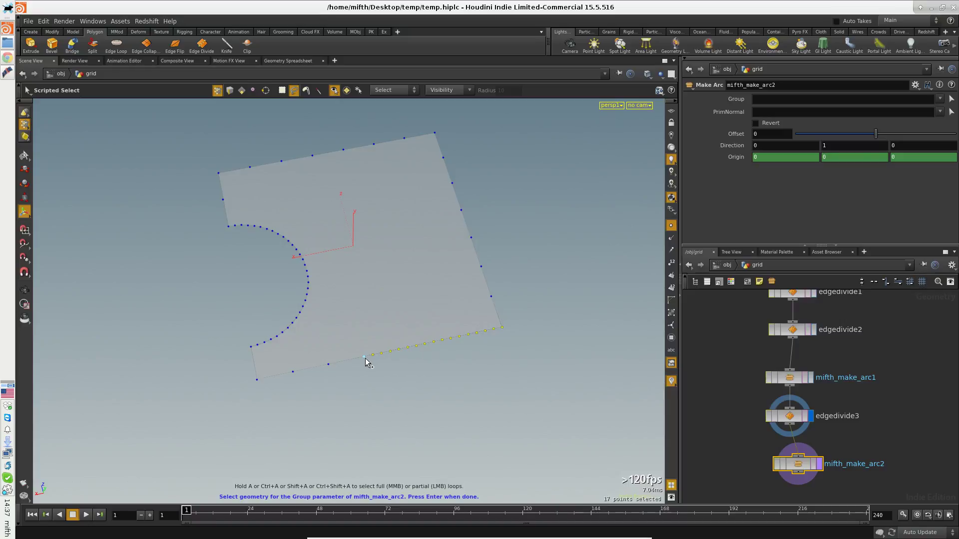
key(Return)
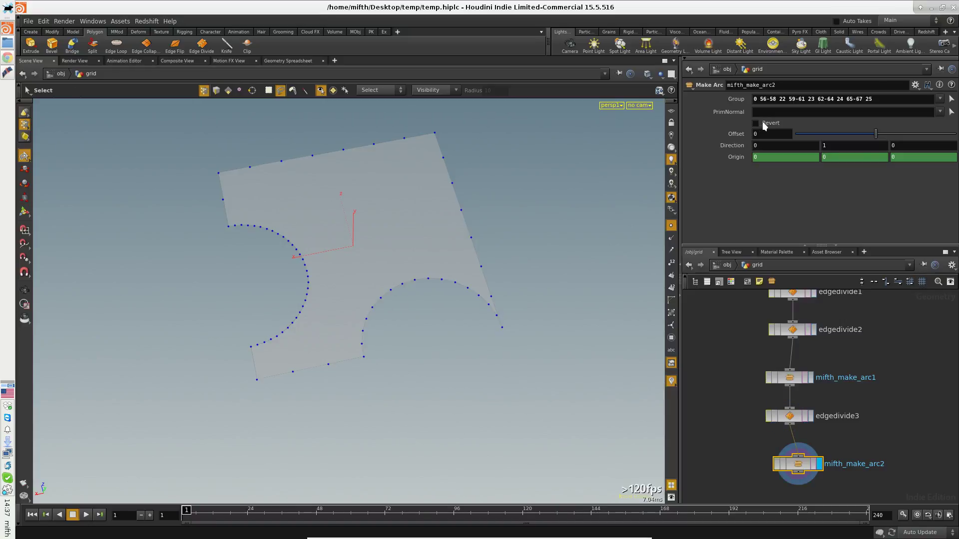
Step: Turn on Revert and set the second arc's Offset to -0.24
click(764, 125)
mouse_move(843, 133)
mouse_down()
mouse_move(882, 136)
mouse_move(865, 133)
mouse_up()
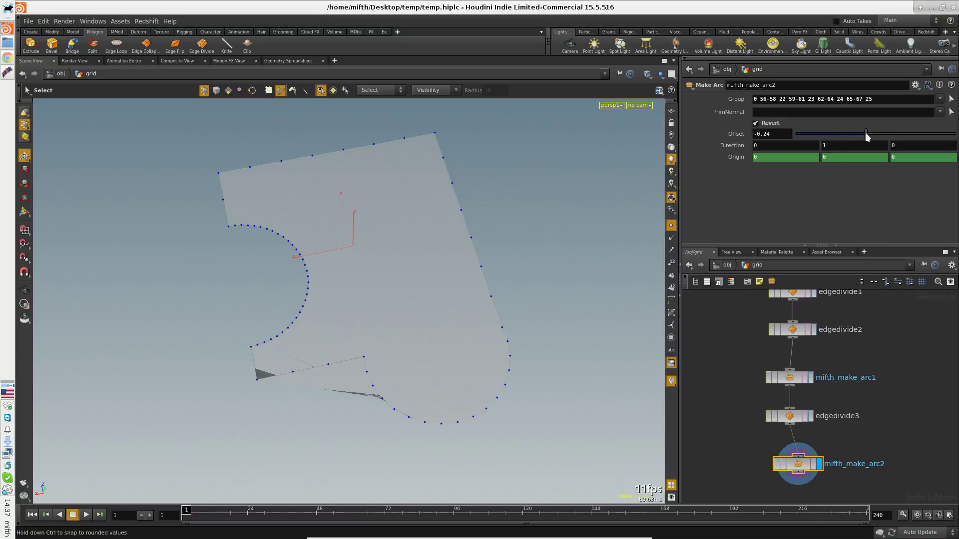
key(f)
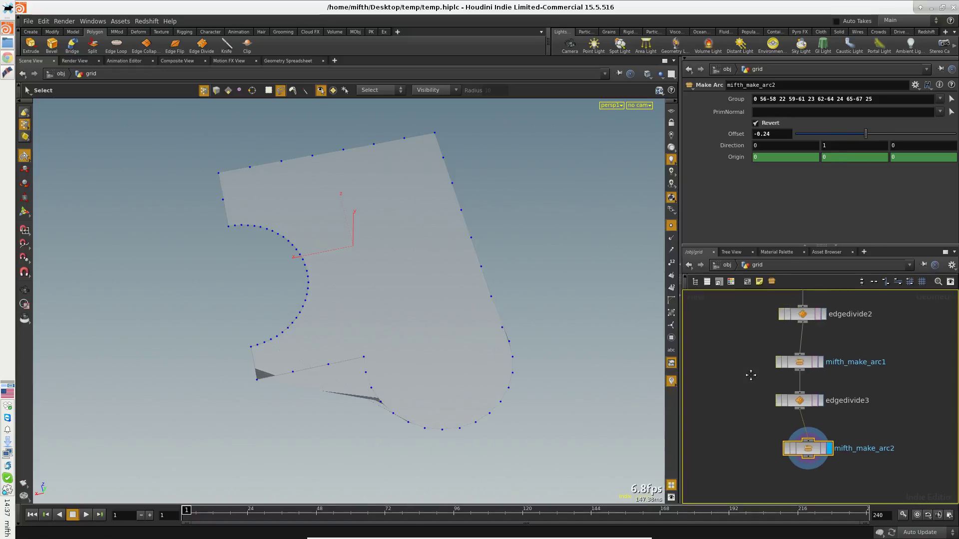
key(3)
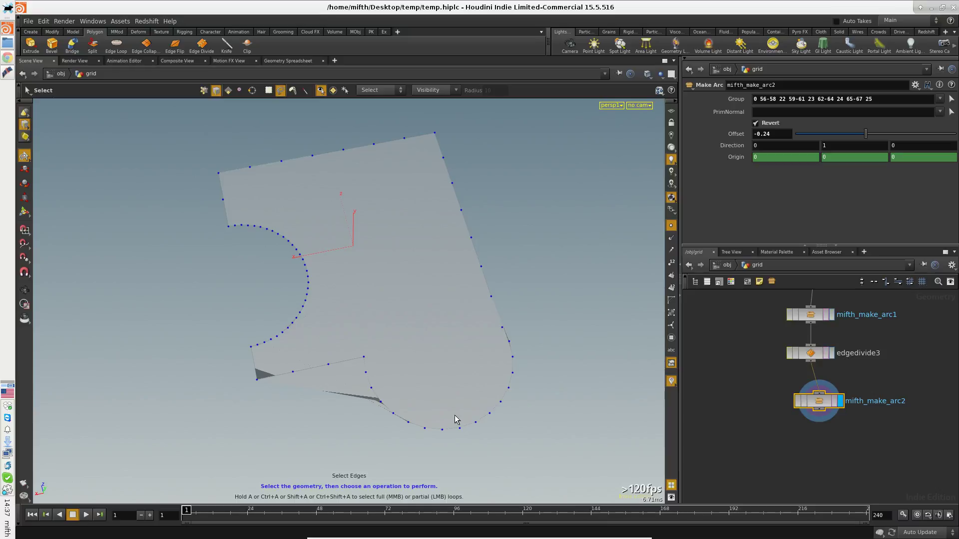
click(369, 390)
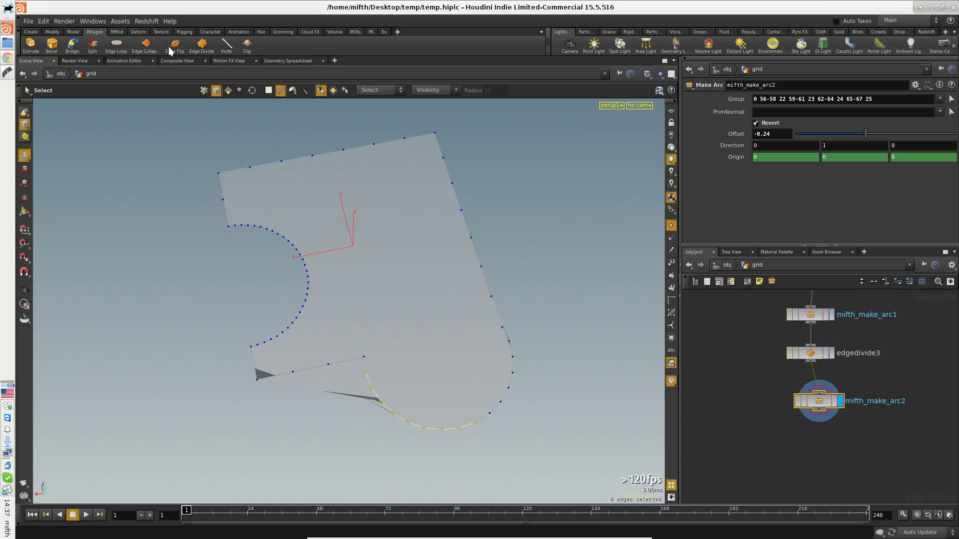
Step: Subdivide the lower arc edges and add a third Make Arc below edgedivide4
click(202, 46)
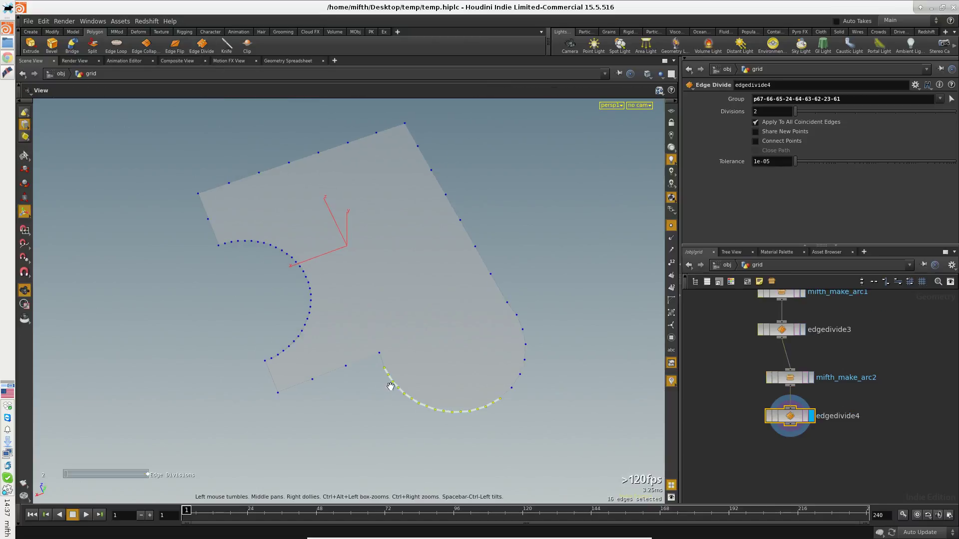
key(2)
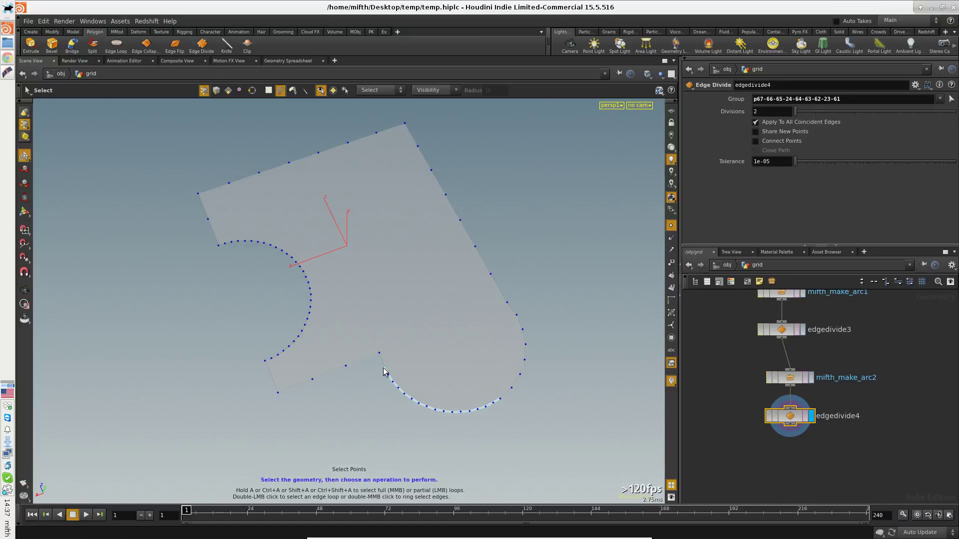
click(383, 367)
key(Tab)
text(ar)
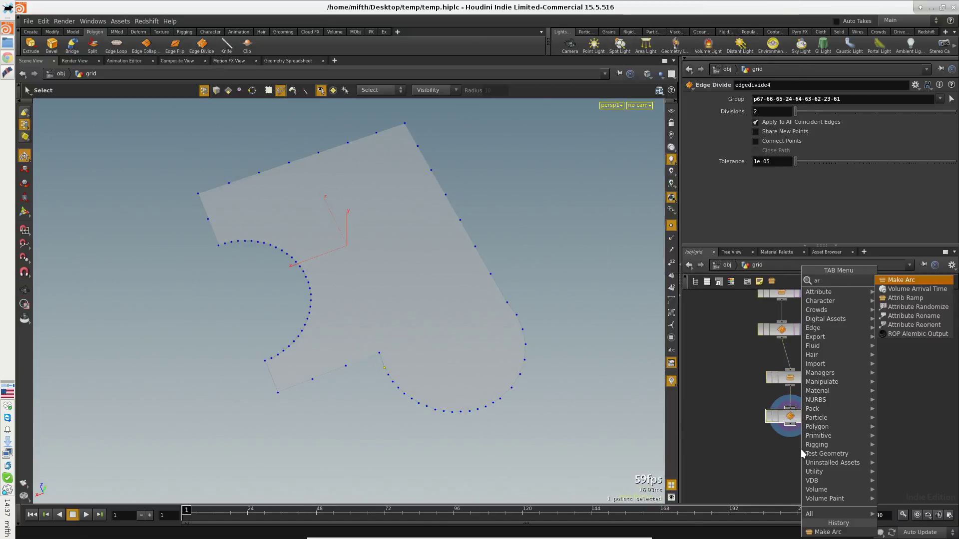
click(912, 285)
click(787, 467)
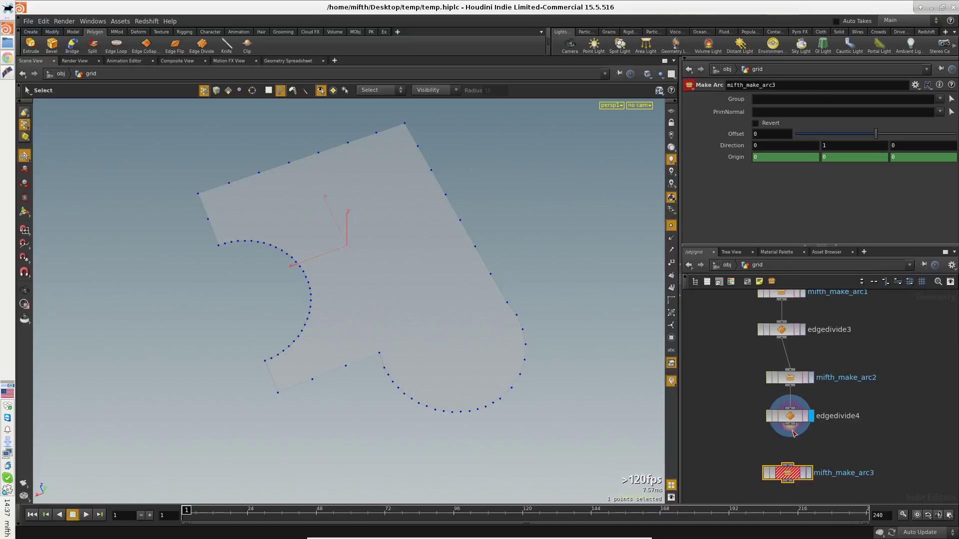
click(809, 475)
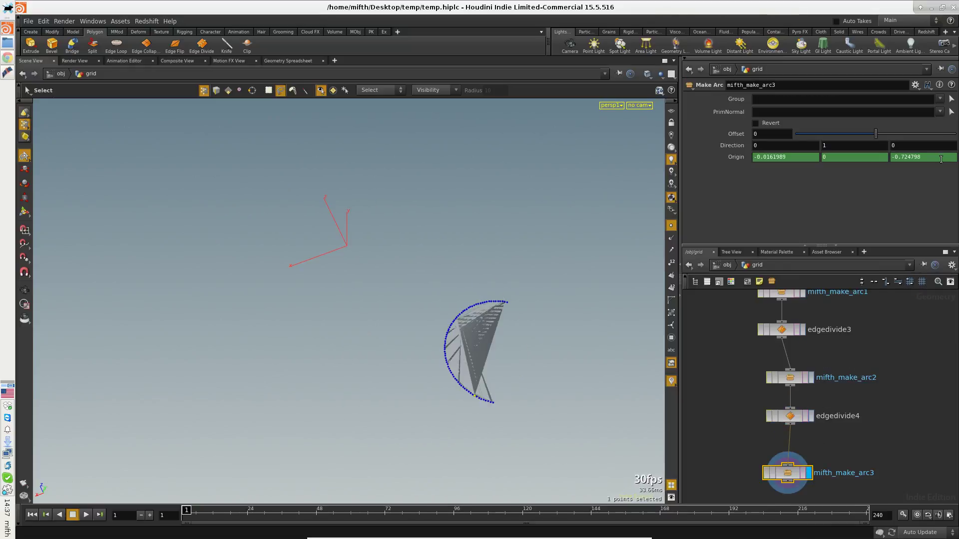
Step: Group the third arc on the lower arc points, with Revert on and Offset 0.39
click(951, 99)
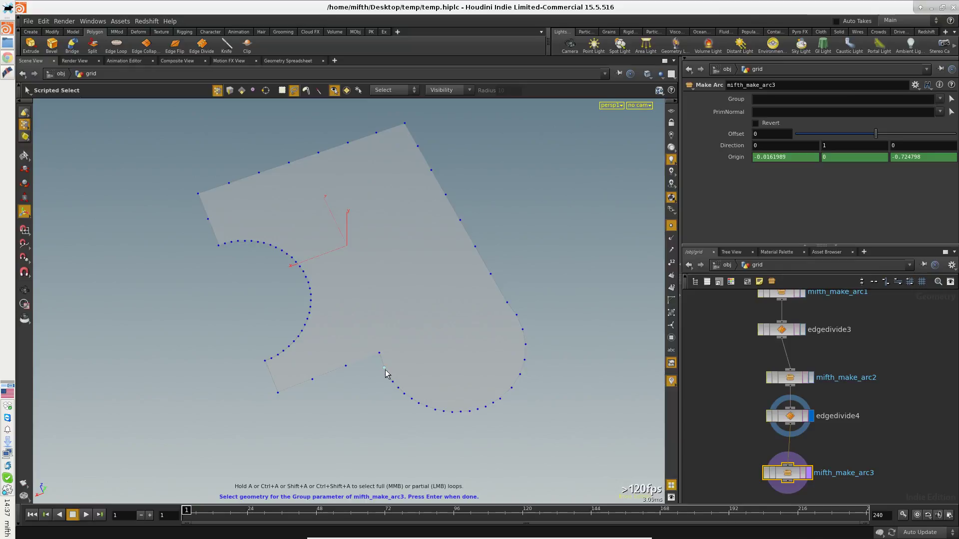
click(385, 369)
click(501, 400)
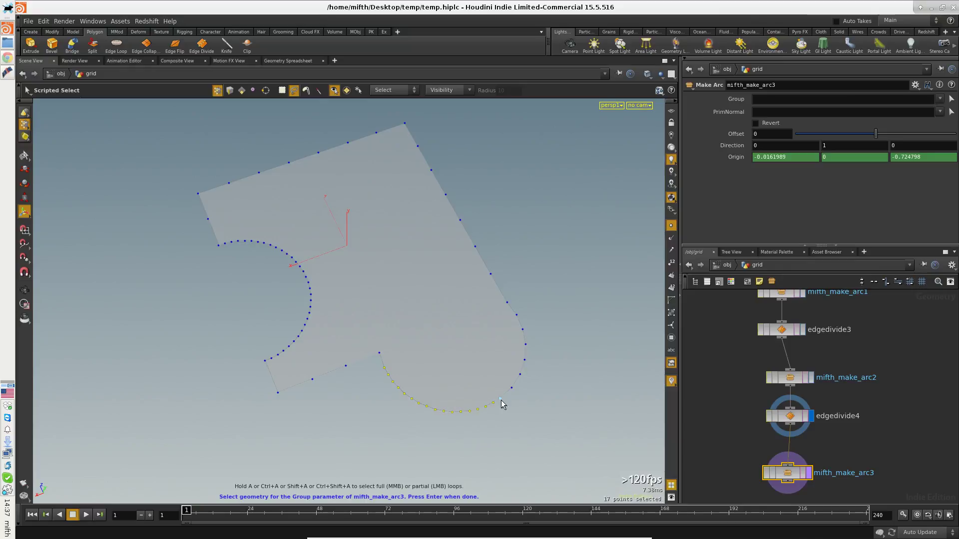
key(Return)
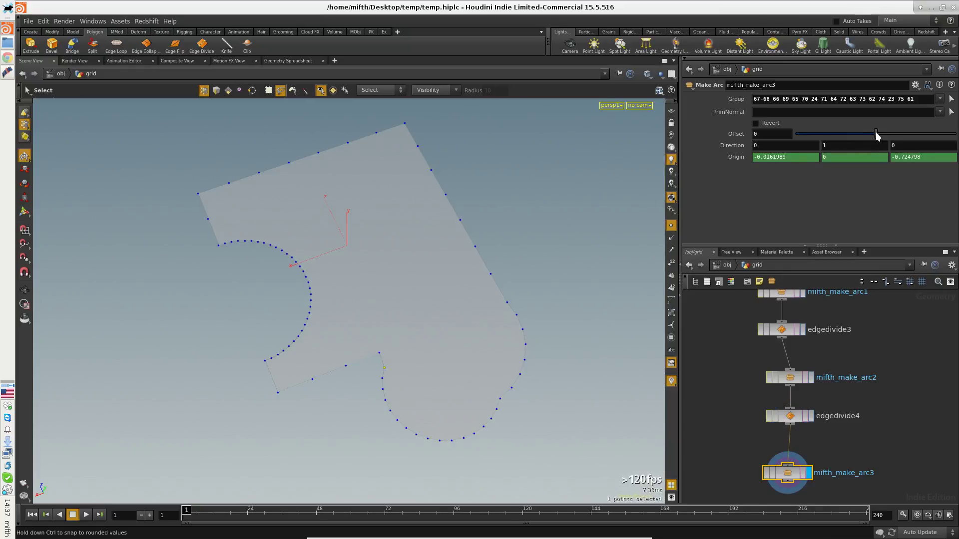
drag(836, 133, 895, 138)
click(771, 123)
alt+drag(589, 220, 593, 240)
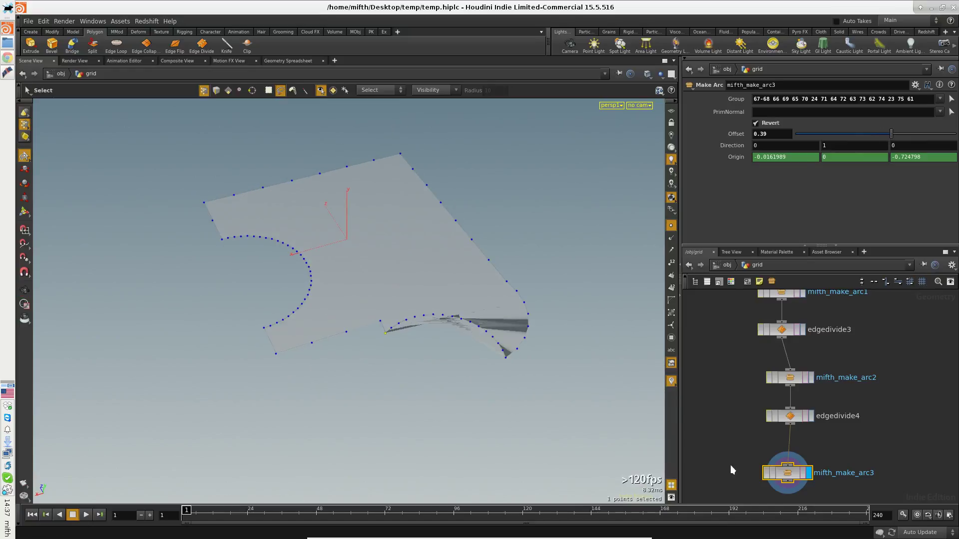
middle_drag(750, 463, 738, 402)
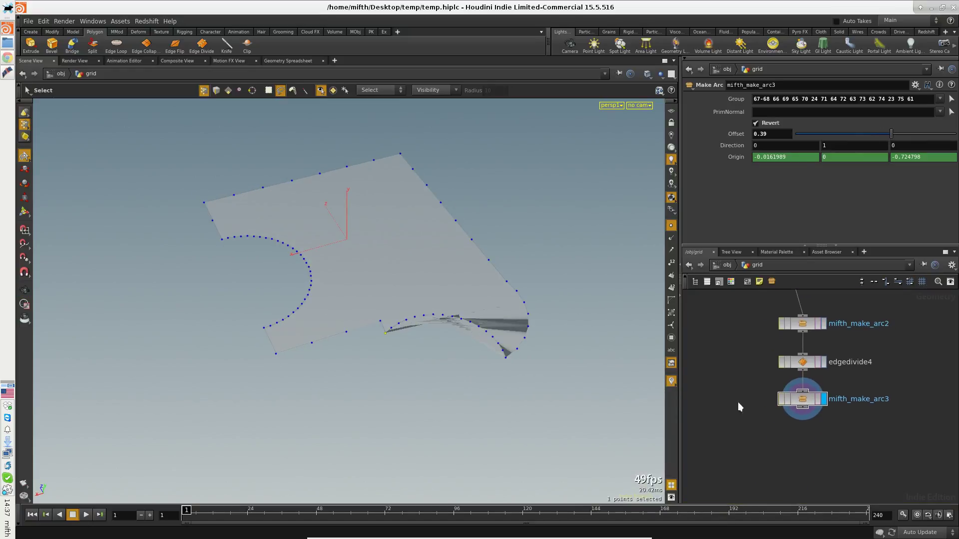
mouse_move(466, 354)
alt+mouse_down()
mouse_move(434, 400)
mouse_move(464, 385)
mouse_move(438, 342)
mouse_move(421, 374)
mouse_move(491, 331)
alt+mouse_up()
Step: Divide the right-side edges into 3 divisions
key(3)
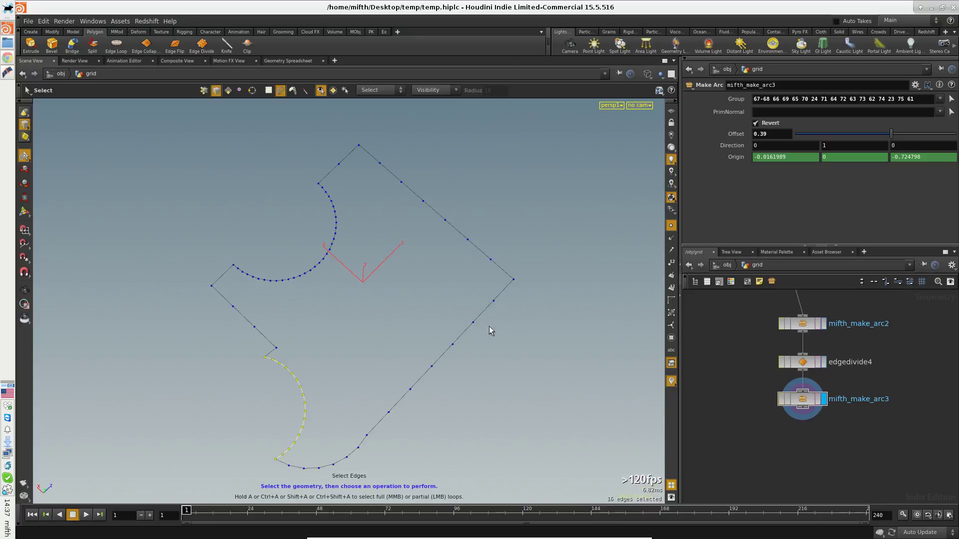
click(460, 235)
alt+drag(449, 359, 469, 334)
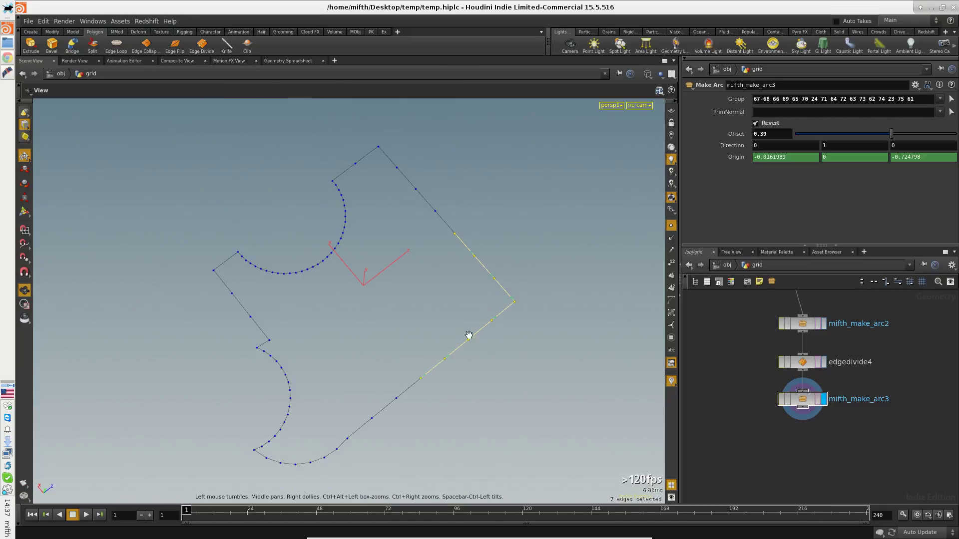
click(202, 46)
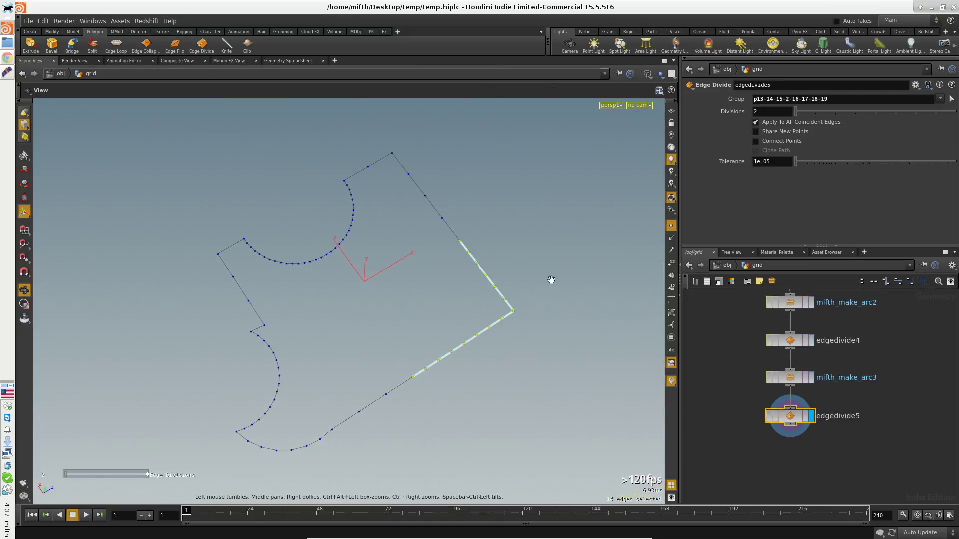
drag(799, 112, 813, 115)
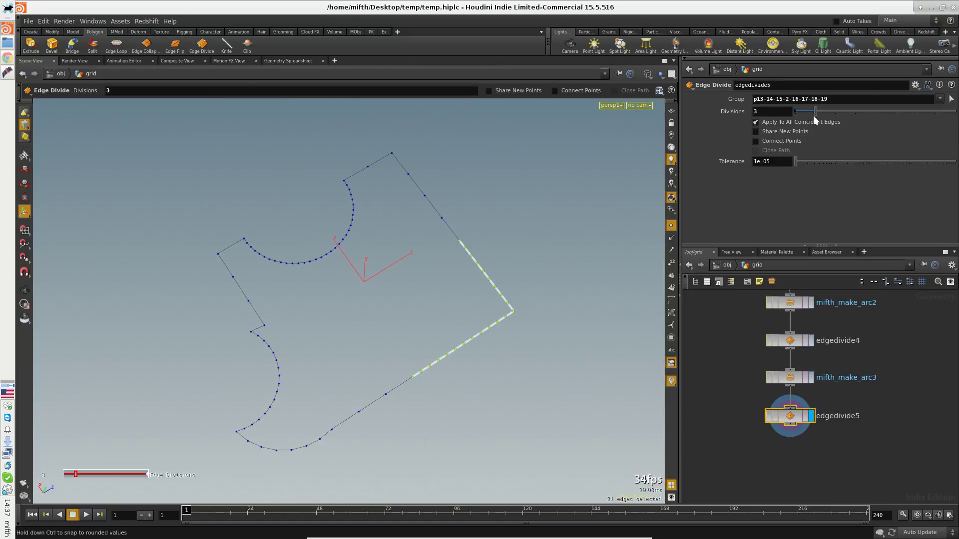
key(s)
Step: Add a Make Arc node below edgedivide5
key(Tab)
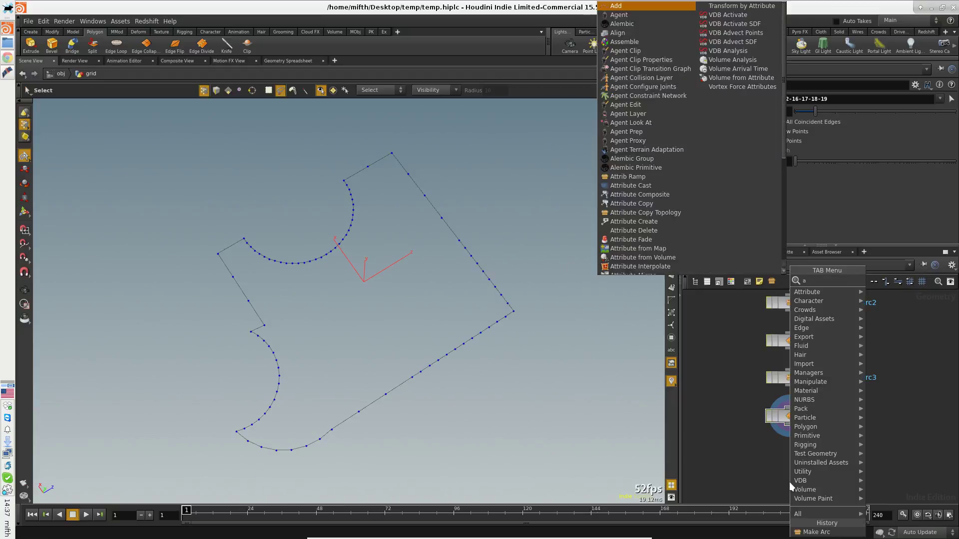
text(arc)
key(Escape)
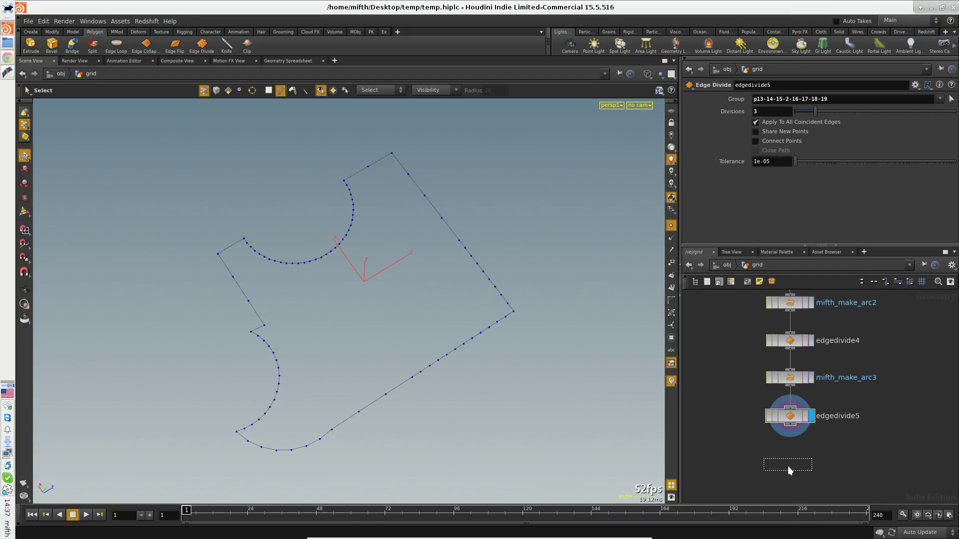
click(788, 467)
Step: Group mifth_make_arc4 on the right-side points, leaving Revert off
click(809, 468)
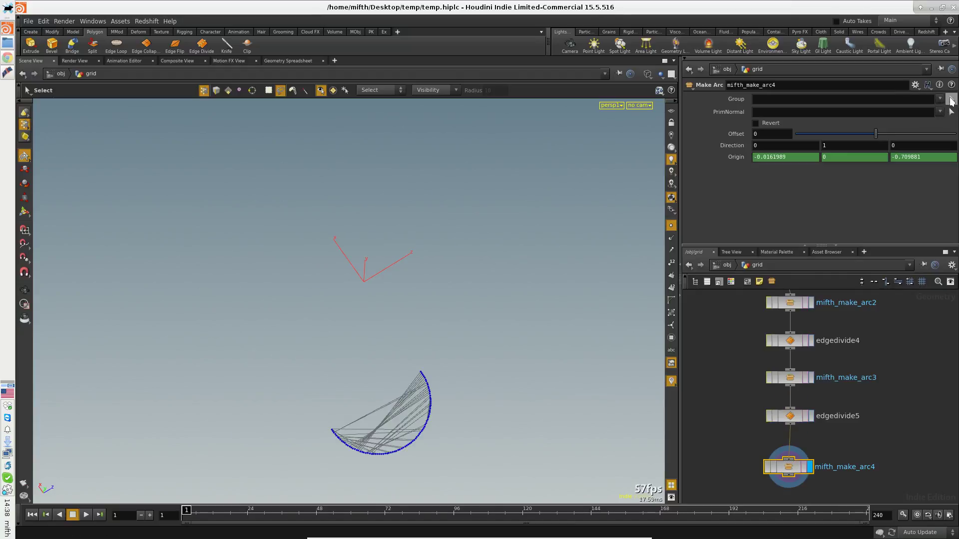
click(950, 99)
click(412, 377)
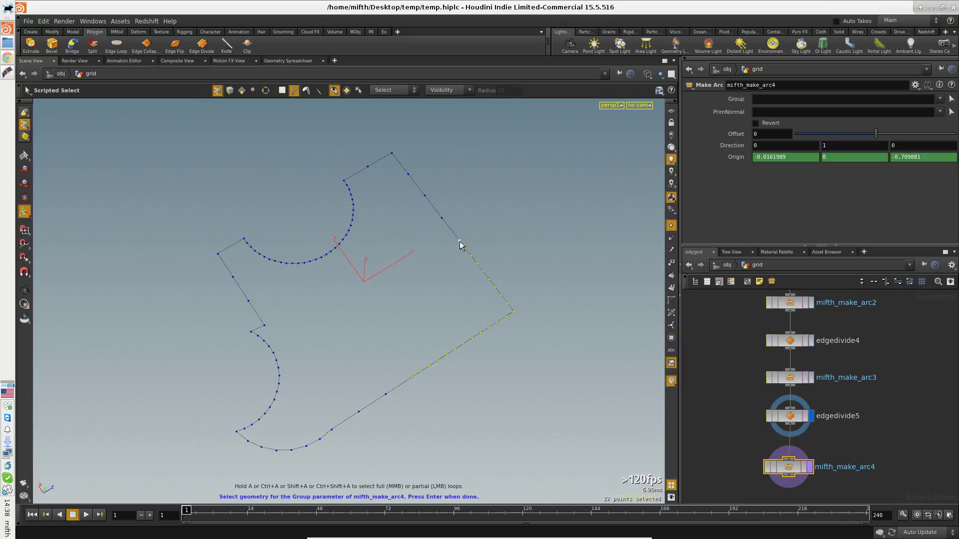
key(Return)
alt+drag(460, 241, 431, 208)
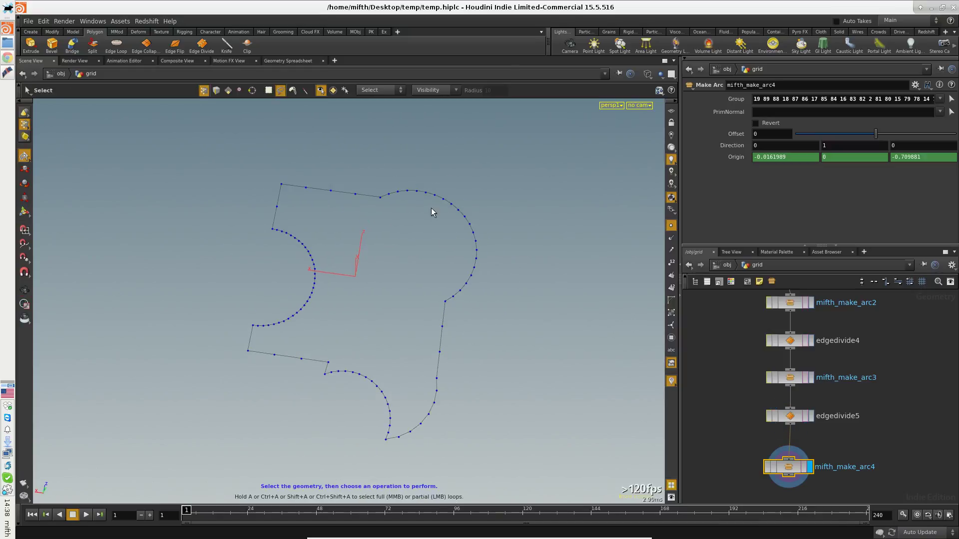
click(768, 125)
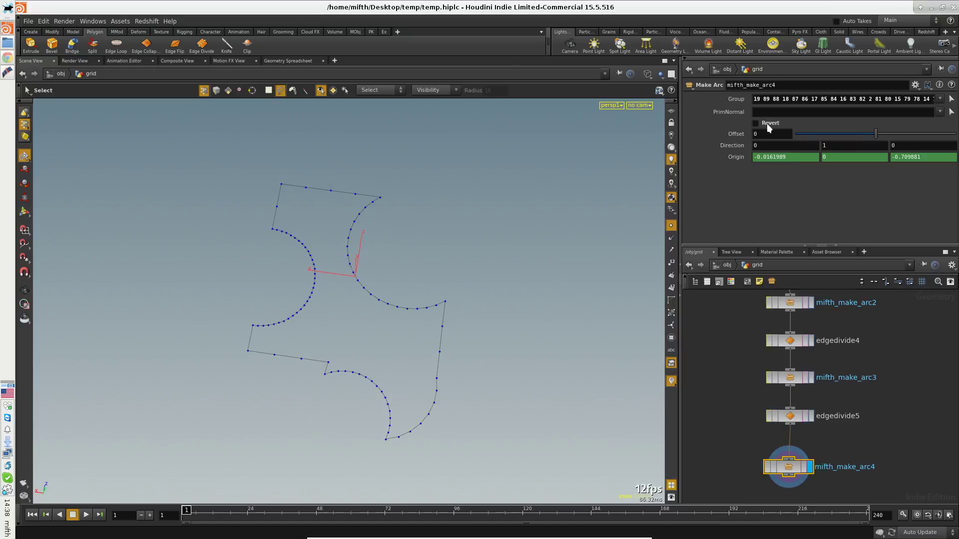
click(767, 125)
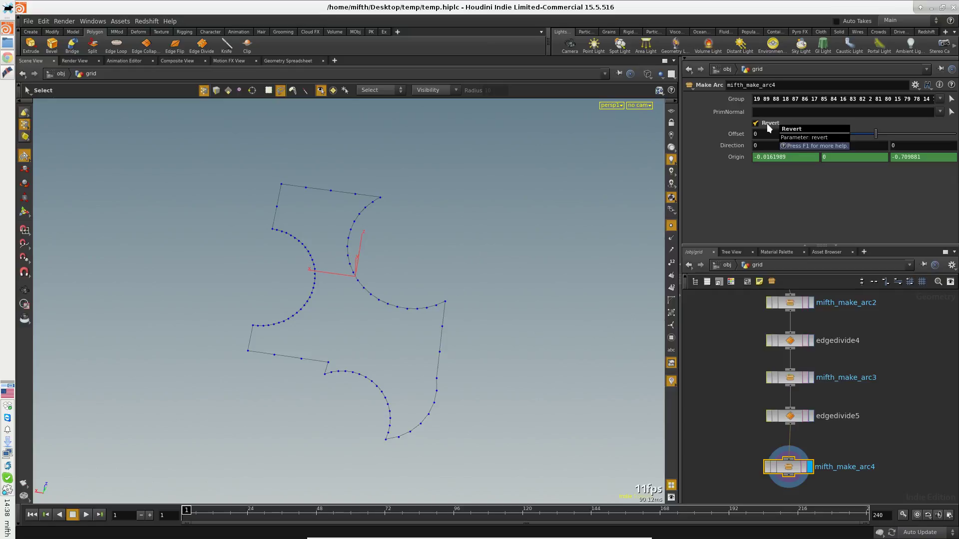
click(766, 123)
Step: Set the fourth arc's Offset to -0.64 for a large rounded bulge
drag(873, 135, 828, 134)
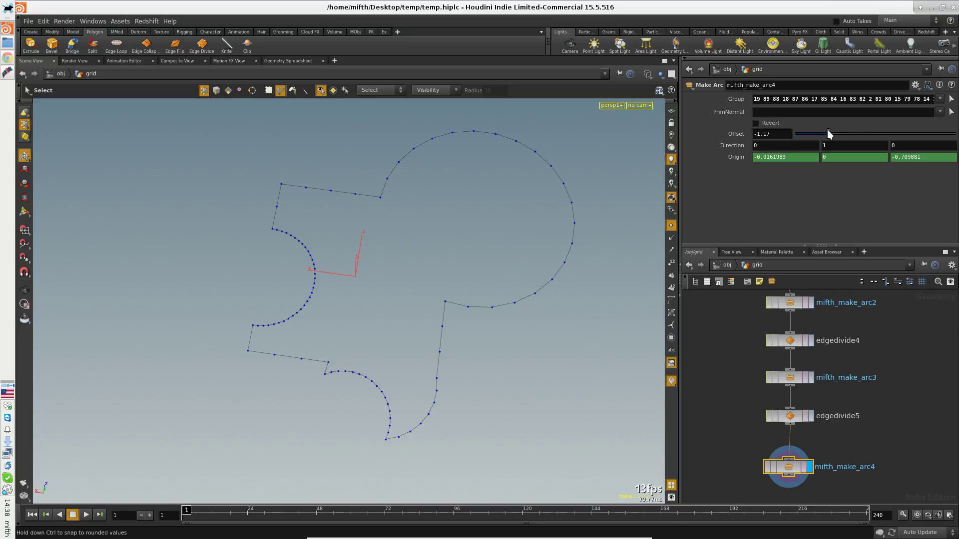
mouse_move(428, 284)
mouse_down()
mouse_move(398, 291)
mouse_move(385, 358)
mouse_up()
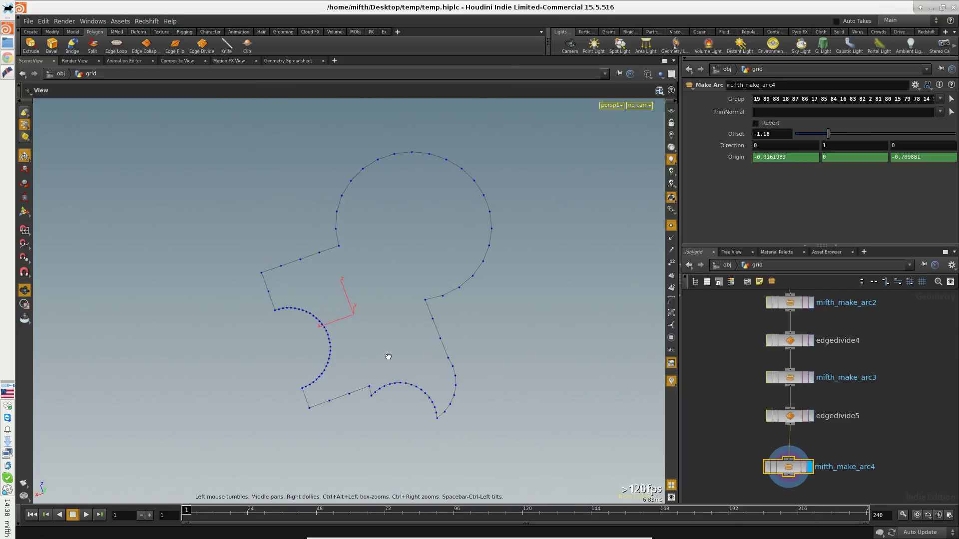
mouse_move(829, 132)
mouse_down()
mouse_move(918, 135)
mouse_move(907, 136)
mouse_up()
mouse_move(510, 285)
mouse_down()
mouse_move(520, 310)
mouse_move(505, 285)
mouse_up()
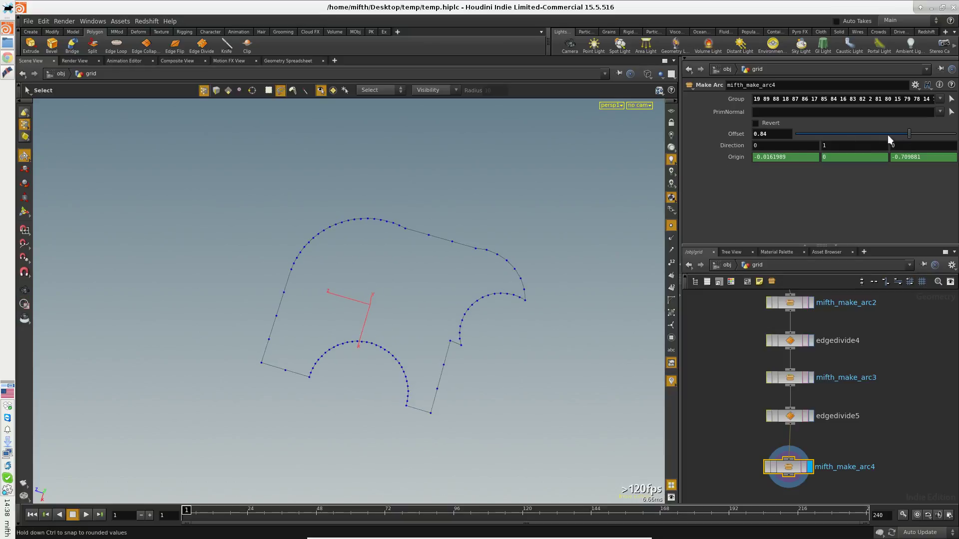
mouse_move(910, 134)
mouse_down()
mouse_move(924, 134)
mouse_move(849, 133)
mouse_up()
drag(292, 297, 360, 279)
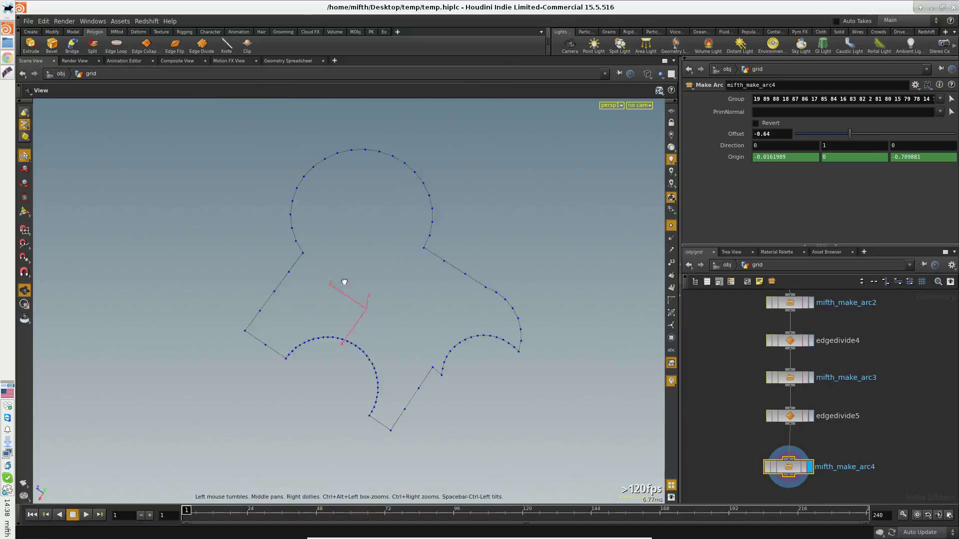
drag(370, 358, 391, 350)
key(Escape)
Step: Add an extrude node from an 'ex' search below mifth_make_arc4
drag(794, 467, 794, 447)
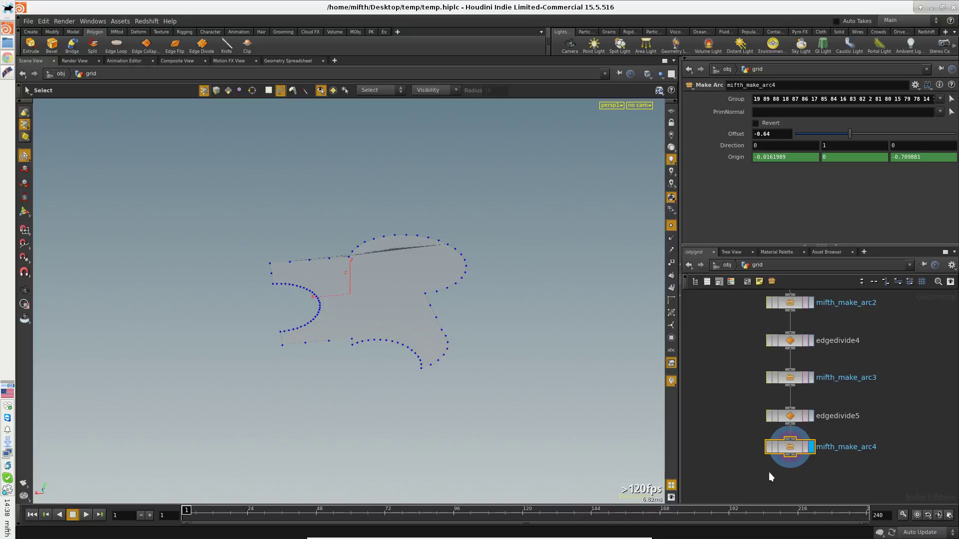
middle_drag(779, 474, 781, 416)
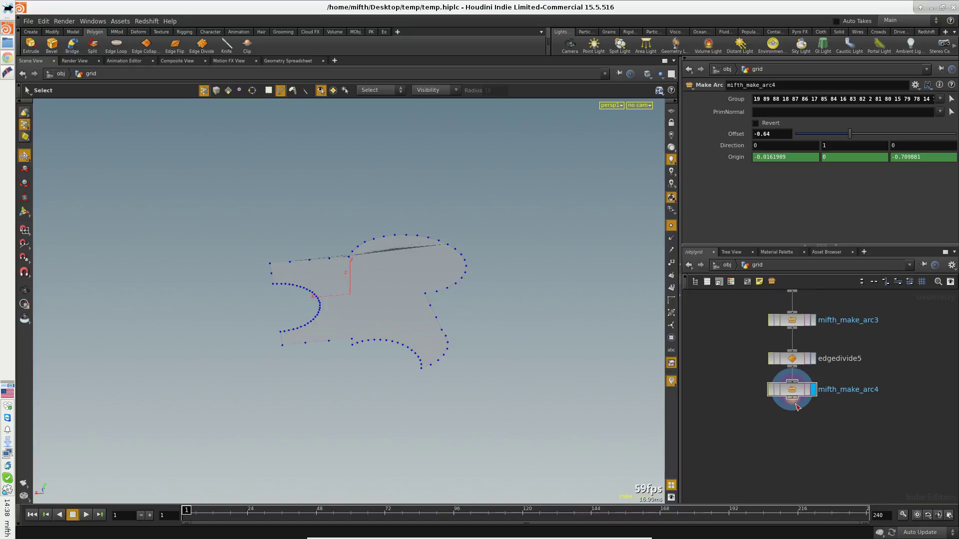
key(Tab)
text(ex)
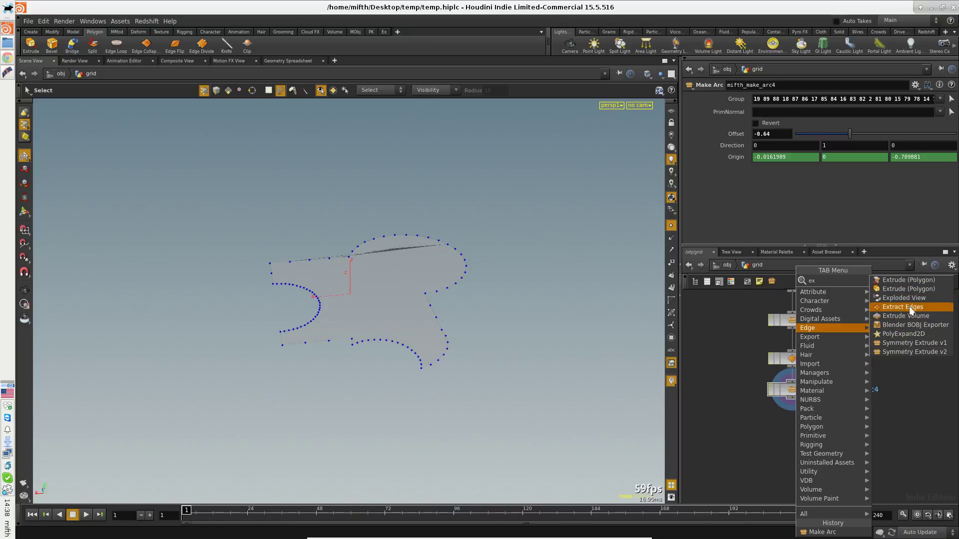
click(911, 290)
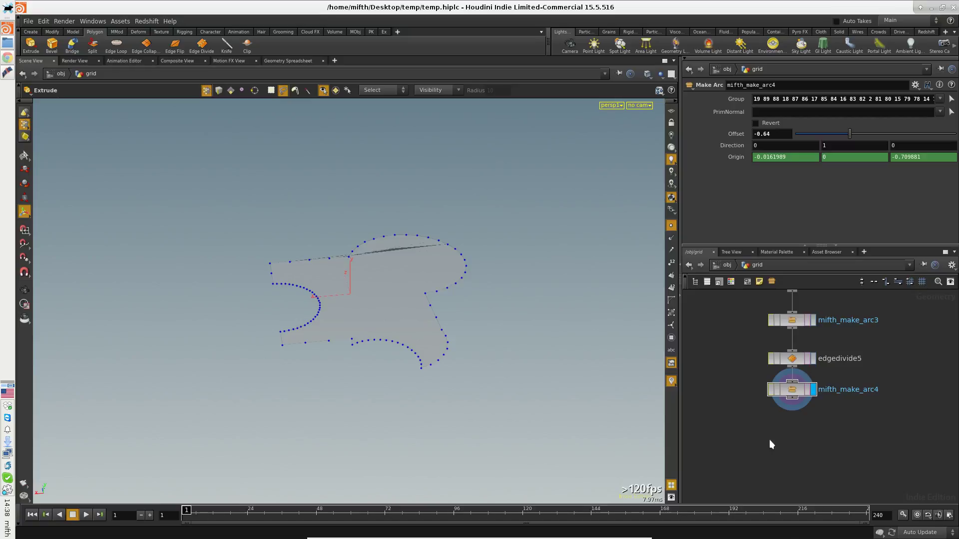
Step: Add a PolyExtrude on the flat outline face and delete the duplicate polyextrude1
key(Tab)
text(ex)
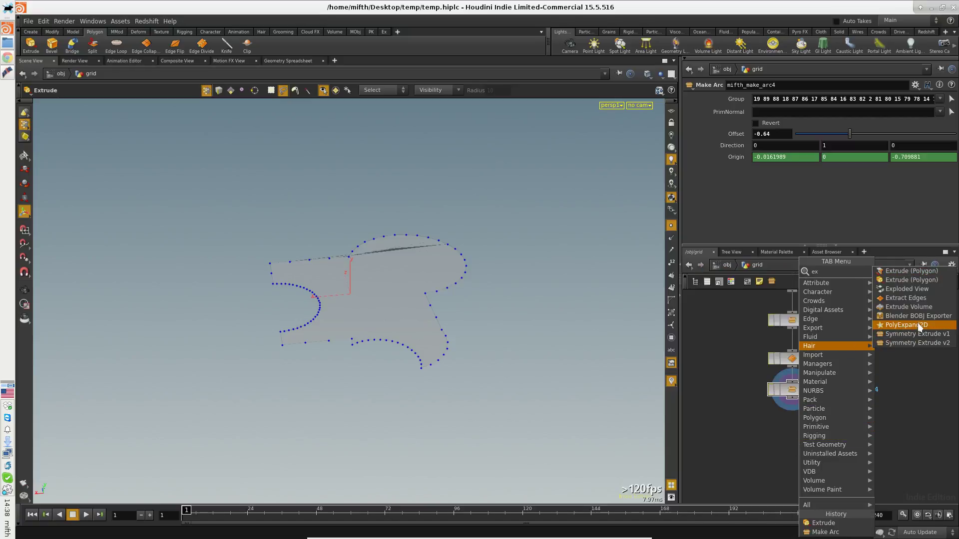
text(t)
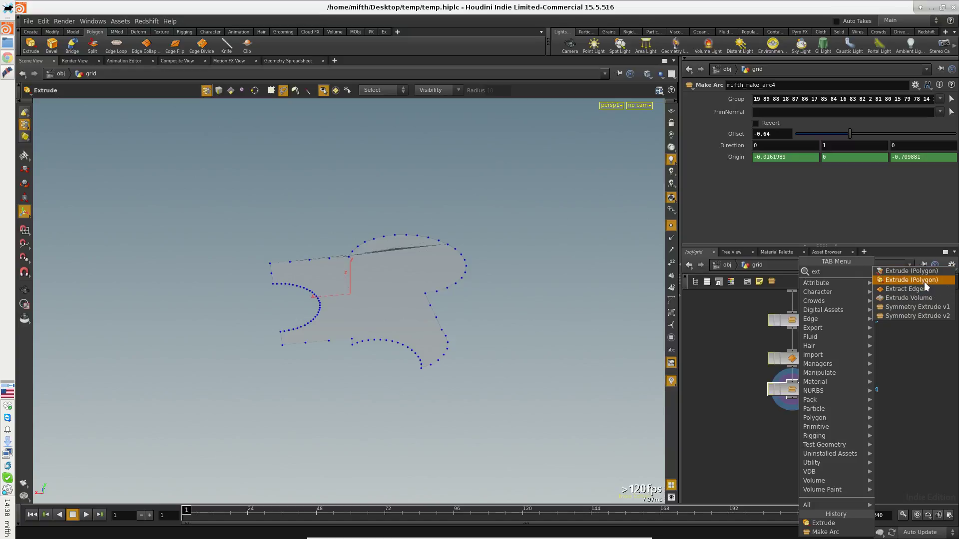
click(924, 281)
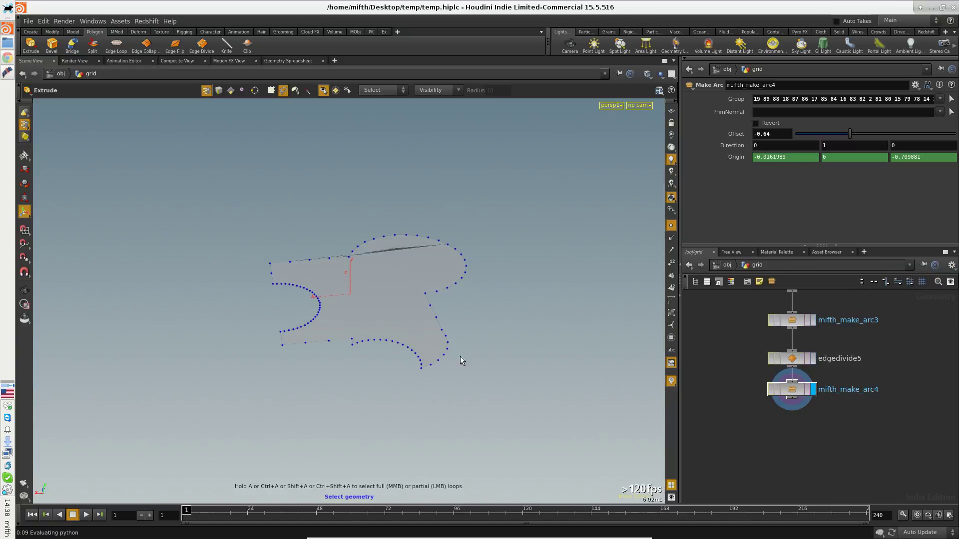
key(4)
click(408, 311)
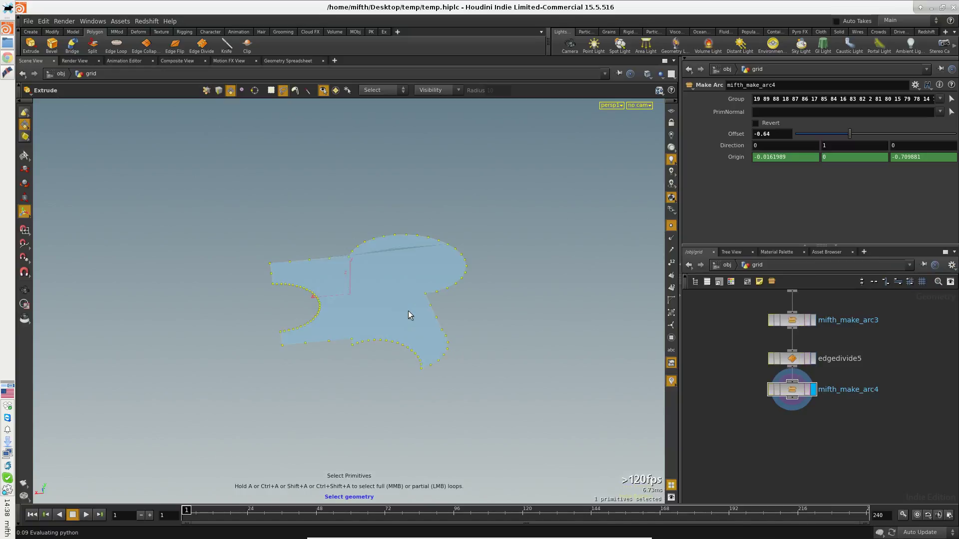
key(Return)
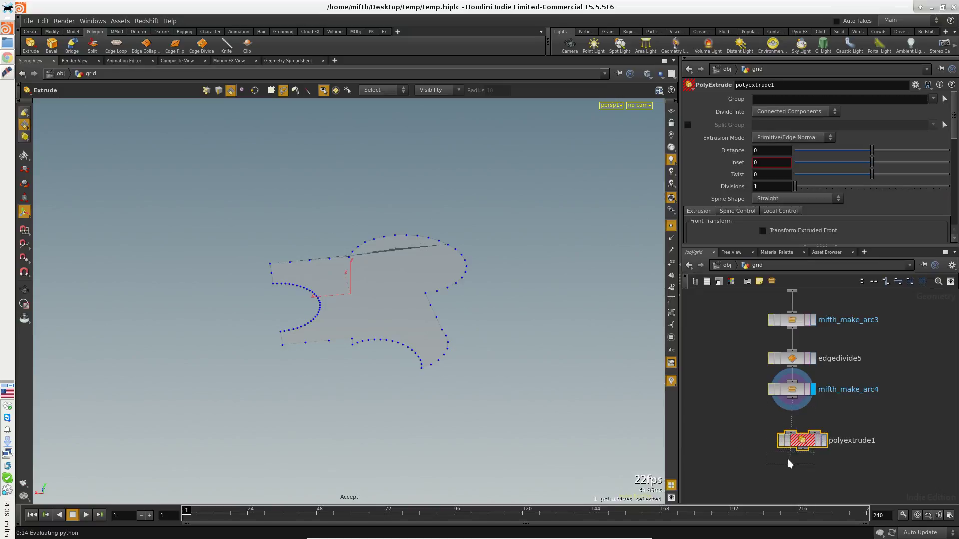
click(812, 446)
key(Delete)
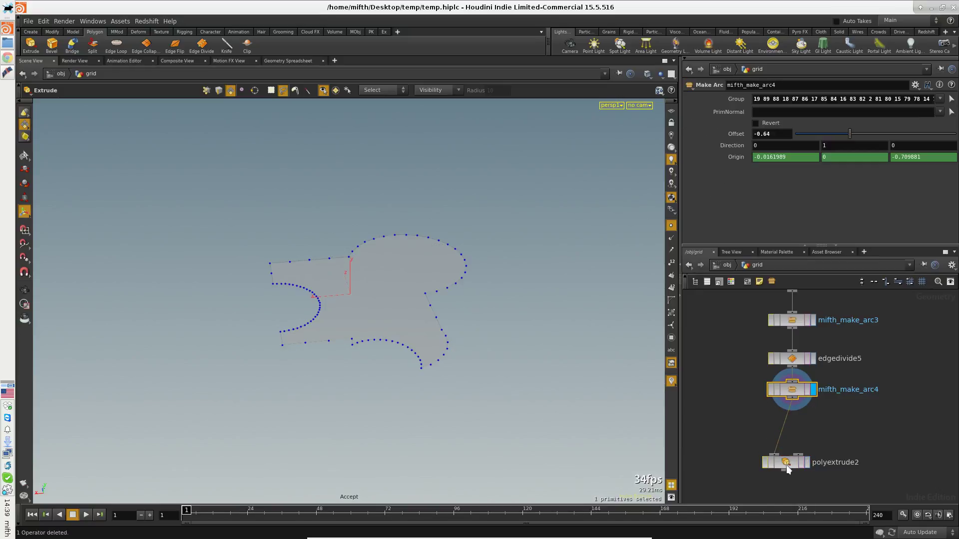
Step: Extrude polyextrude2 upward to distance 3.42651 with Add Vertex Normals on
drag(805, 461, 811, 442)
click(811, 442)
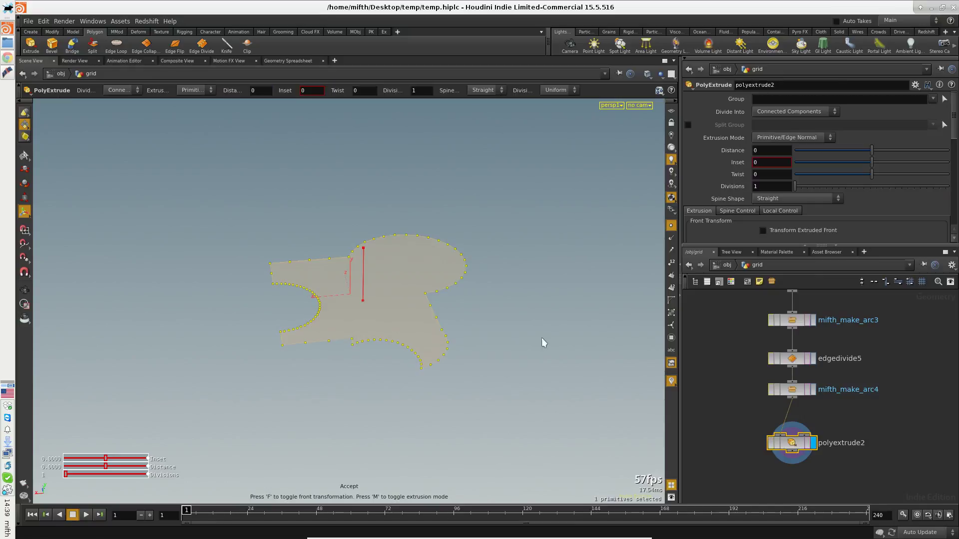
drag(363, 272, 367, 150)
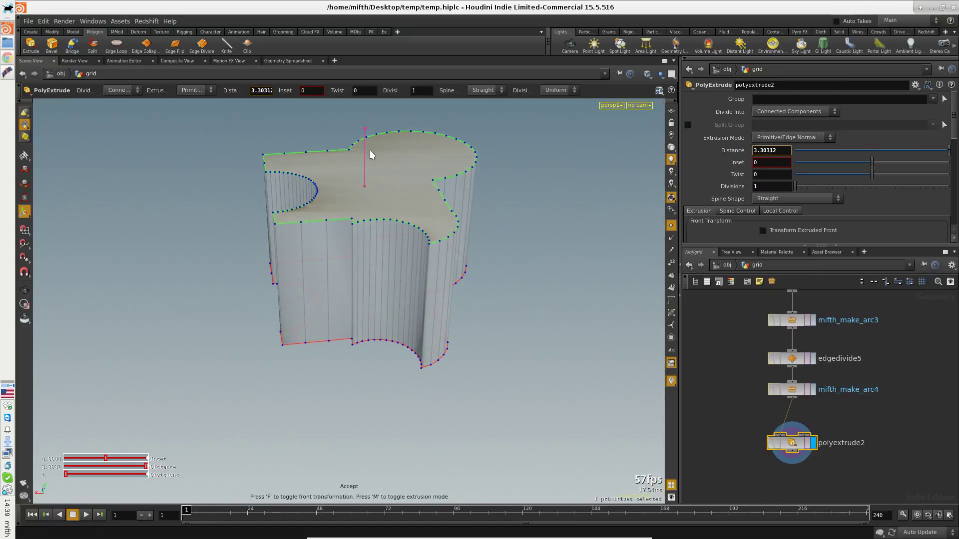
key(Escape)
key(Return)
scroll(813, 196, down, 5)
scroll(787, 211, down, 5)
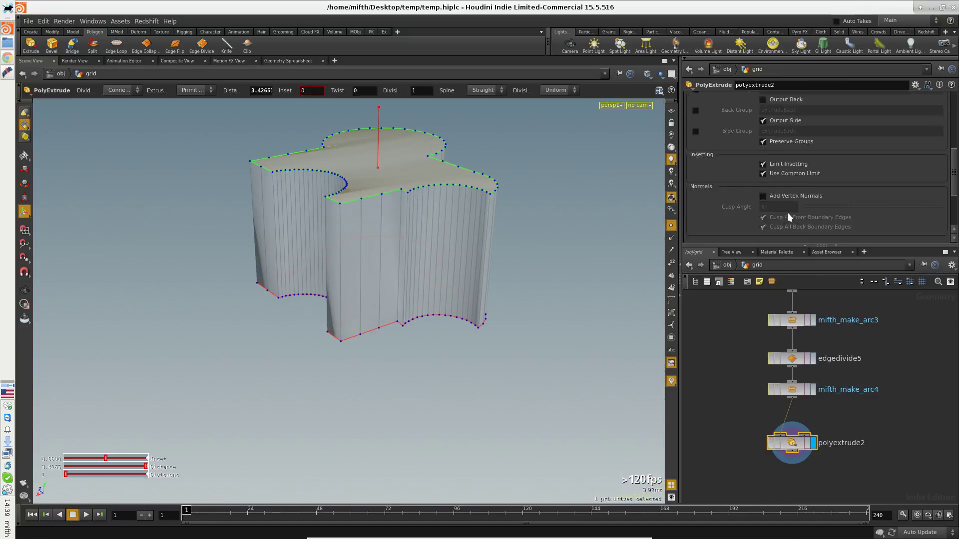
click(790, 138)
drag(420, 379, 420, 327)
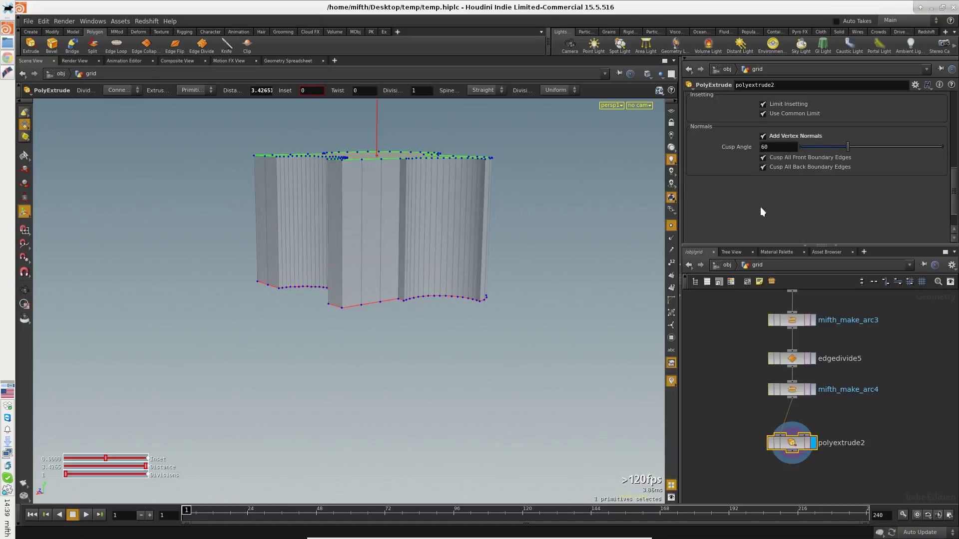
scroll(760, 200, down, 2)
scroll(762, 192, up, 5)
Step: Select the block's top and bottom edge loops
key(s)
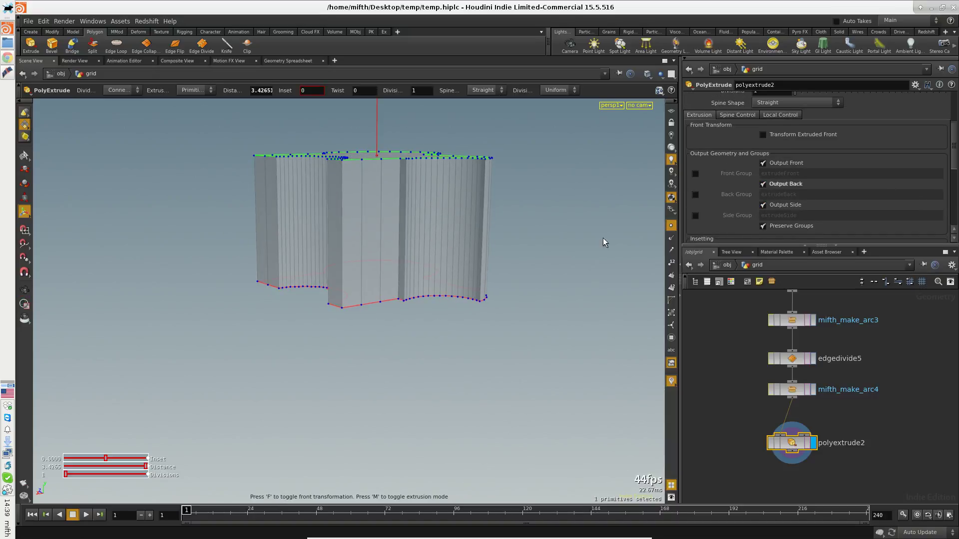
drag(478, 308, 495, 370)
key(3)
double_click(394, 201)
drag(499, 300, 505, 309)
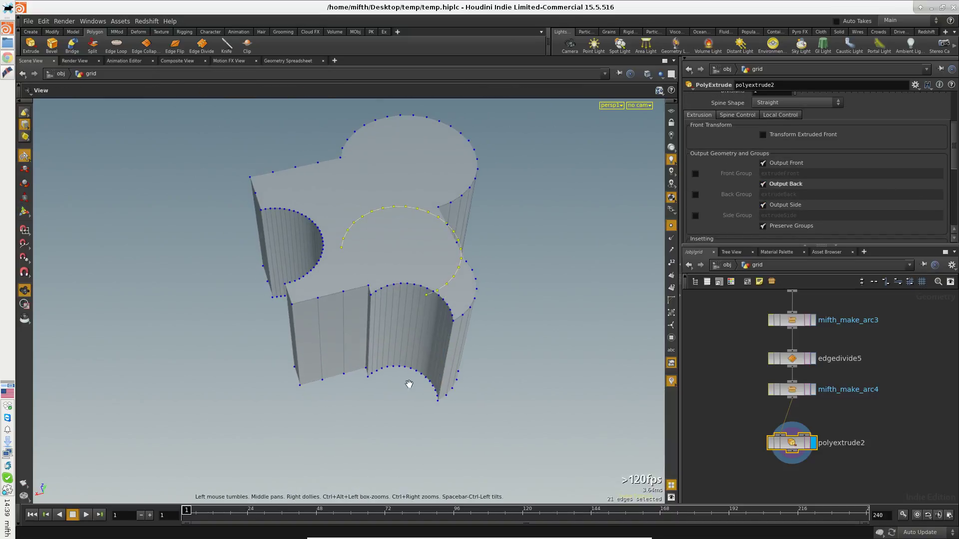
key(Escape)
drag(582, 272, 533, 314)
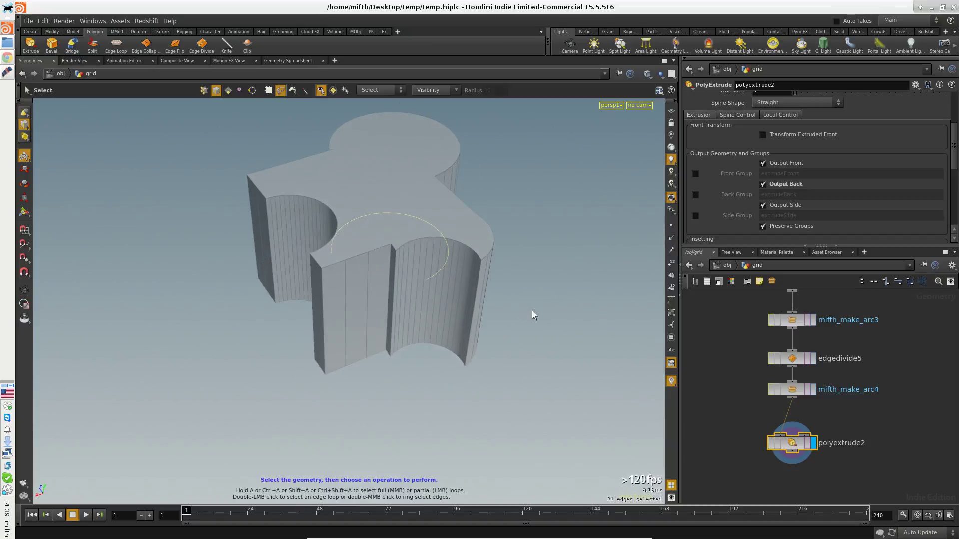
mouse_move(484, 350)
mouse_down()
mouse_move(589, 323)
mouse_move(520, 332)
mouse_move(427, 248)
mouse_move(362, 342)
mouse_up()
scroll(507, 329, up, 3)
key(s)
double_click(425, 253)
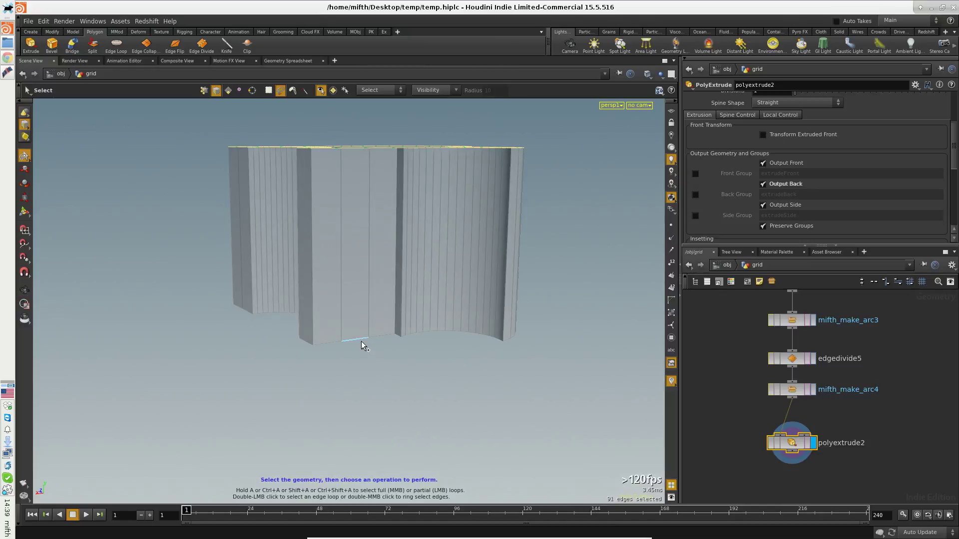
shift+double_click(361, 340)
alt+drag(360, 340, 321, 274)
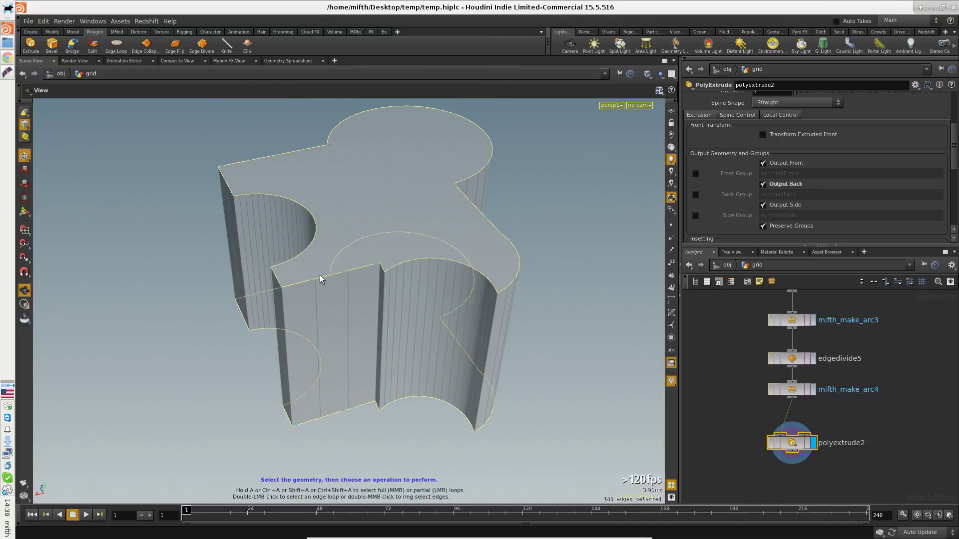
Step: Bevel the top and bottom edge loops with a 0.056 Offset using polybevel1
click(52, 44)
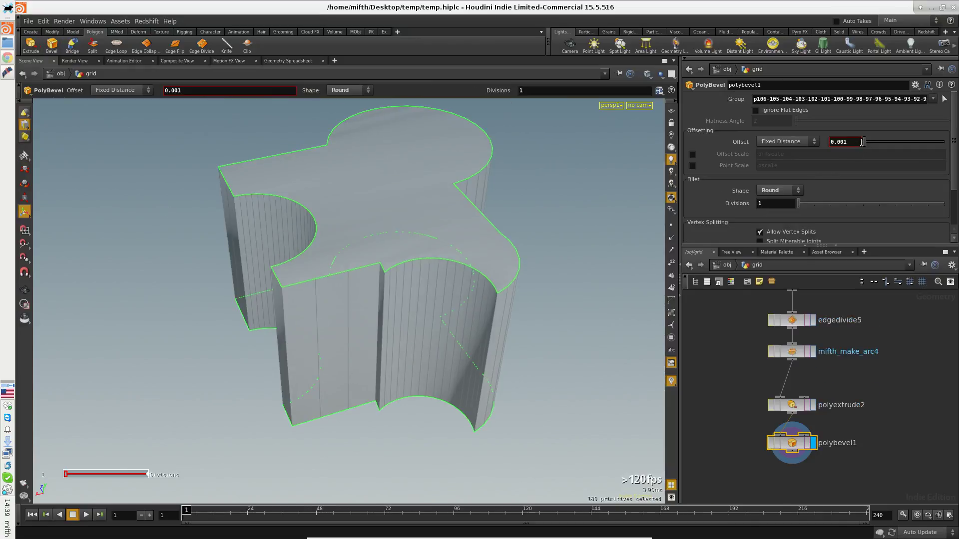
drag(863, 142, 868, 143)
key(Escape)
alt+drag(541, 299, 751, 410)
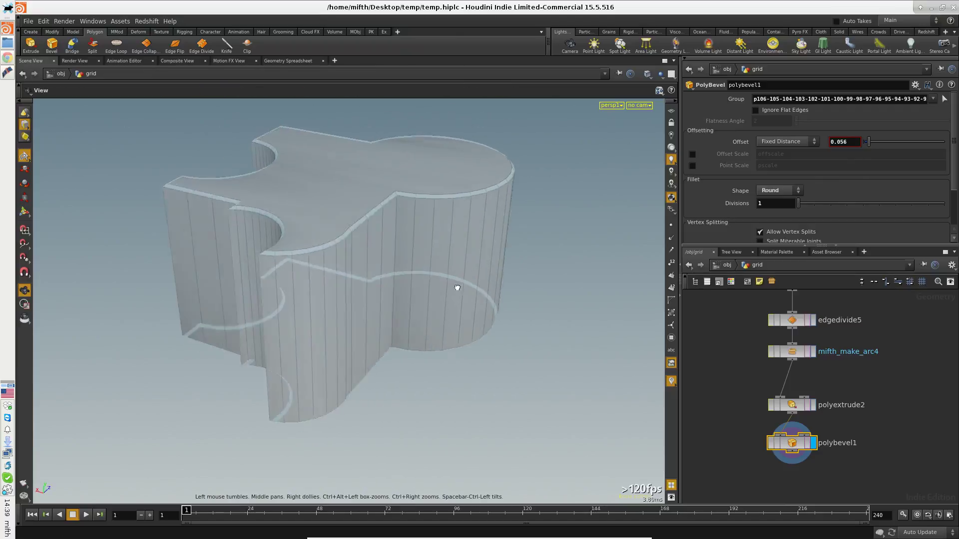
alt+drag(517, 355, 738, 443)
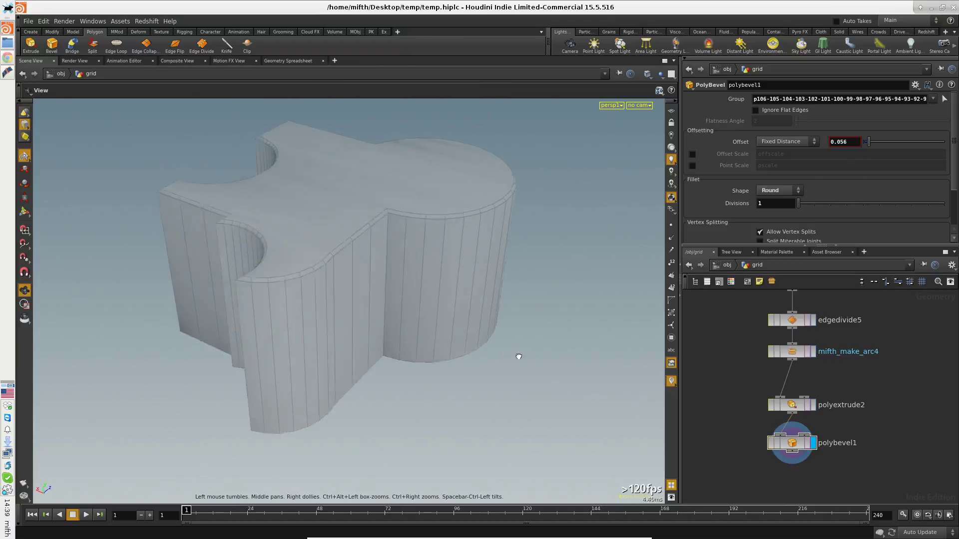
Step: Add a Normal node after polybevel1 with Cusp Angle 35.9, then go up to /obj
key(Tab)
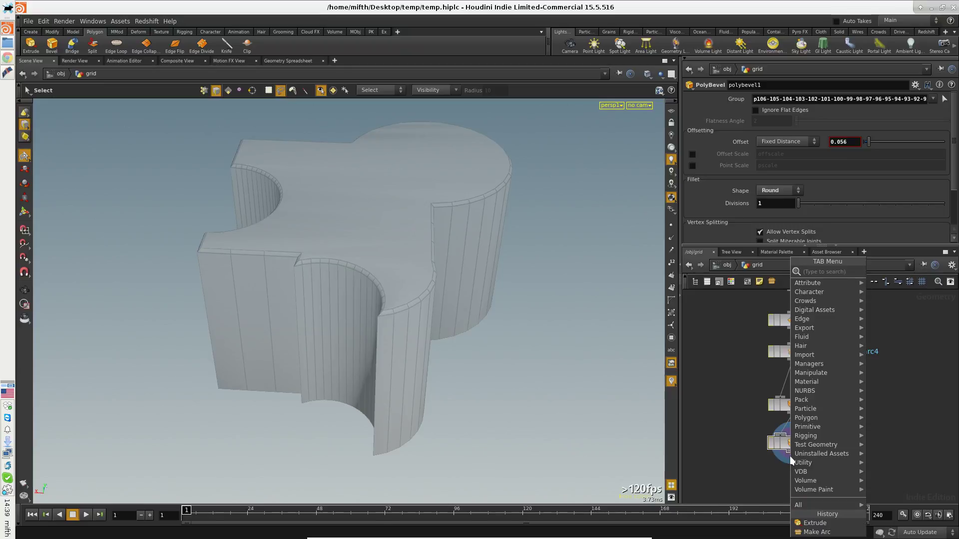
text(no)
click(887, 270)
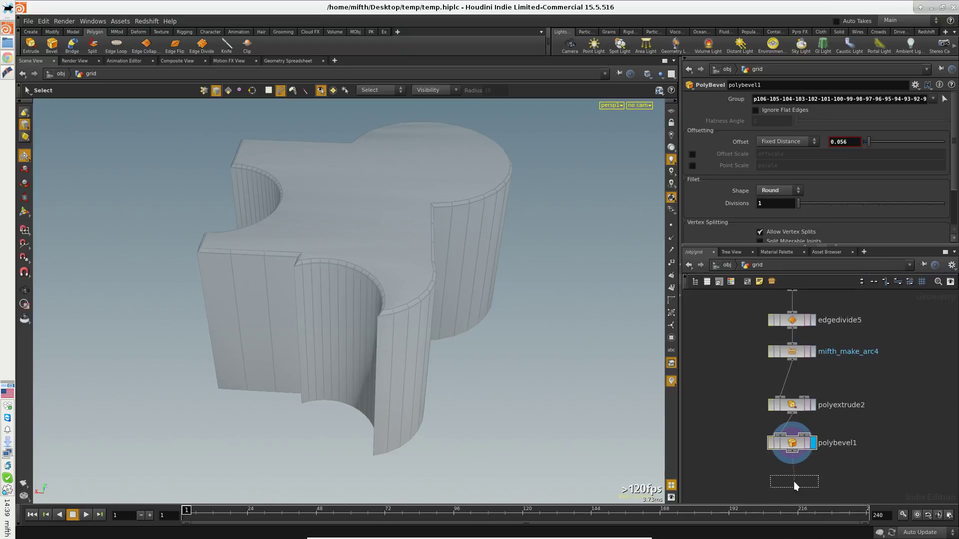
click(793, 482)
drag(465, 357, 519, 339)
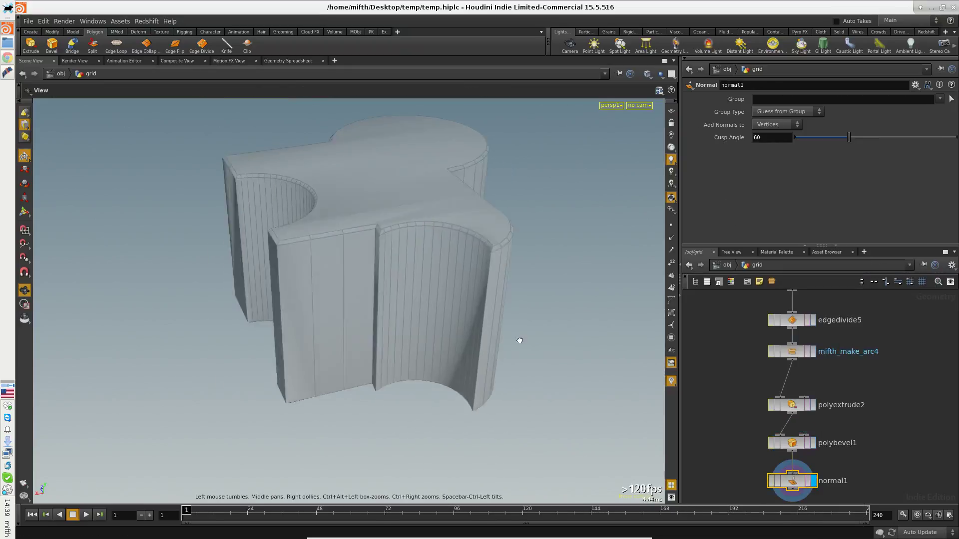
drag(848, 138, 826, 136)
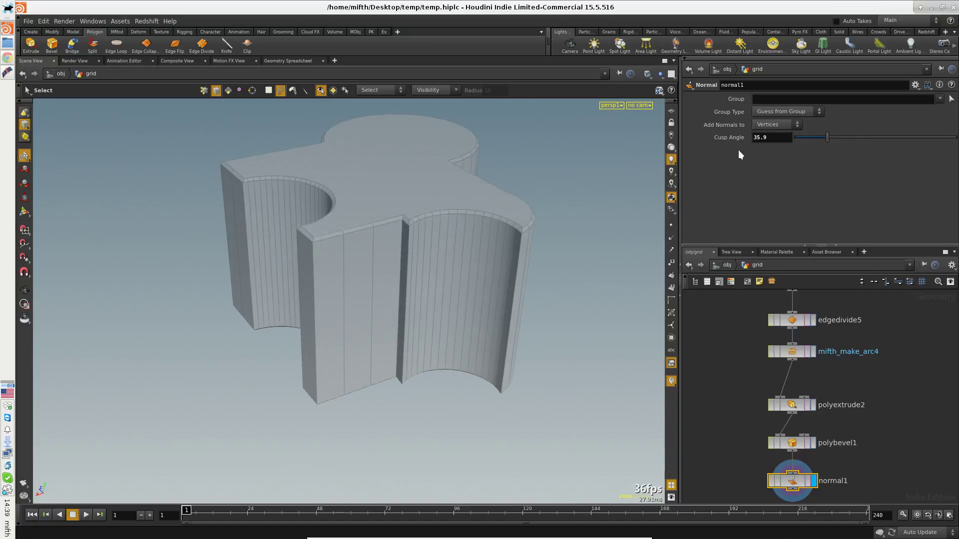
click(724, 266)
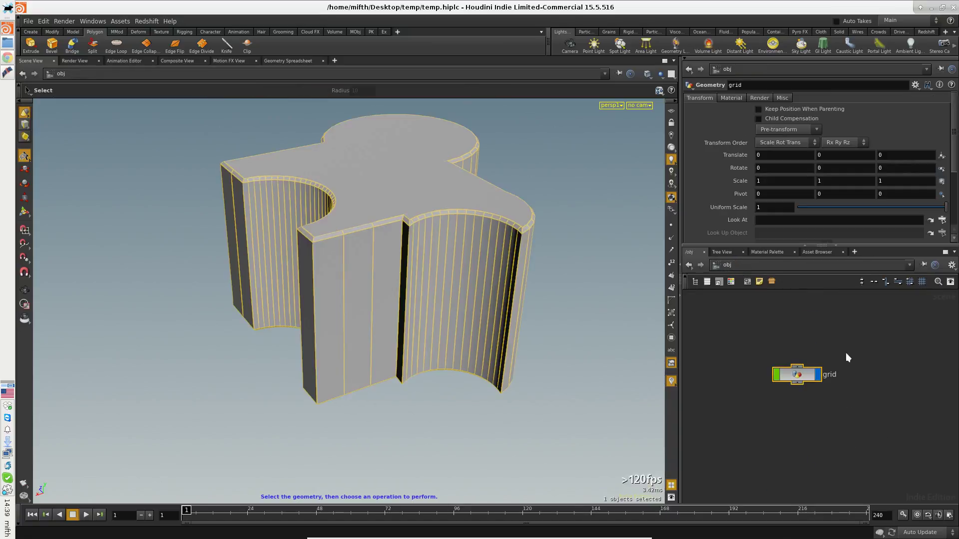
key(Escape)
mouse_move(467, 302)
mouse_down()
mouse_move(445, 345)
mouse_move(385, 342)
mouse_move(411, 392)
mouse_move(427, 394)
mouse_move(435, 390)
mouse_move(254, 368)
mouse_move(238, 378)
mouse_move(222, 430)
mouse_move(468, 381)
mouse_move(364, 387)
mouse_up()
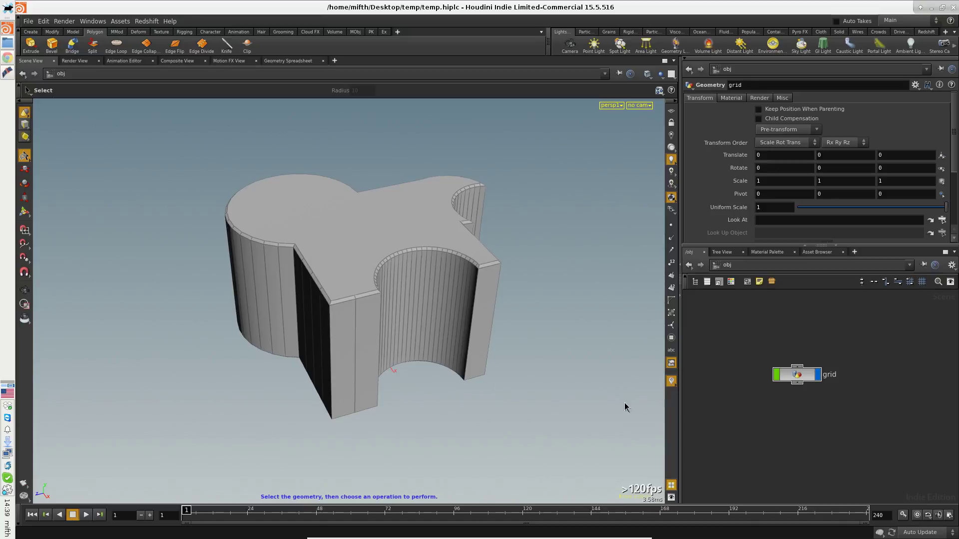
drag(593, 389, 479, 445)
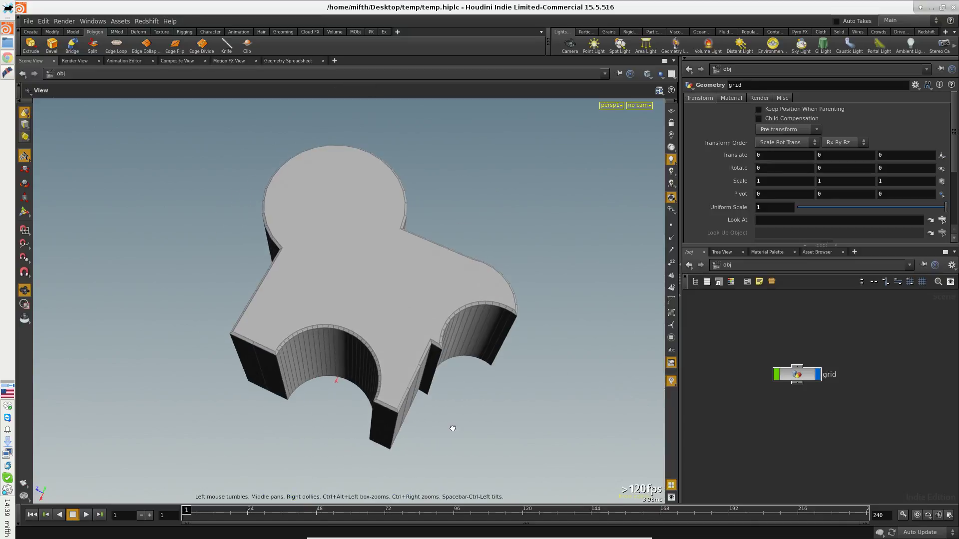